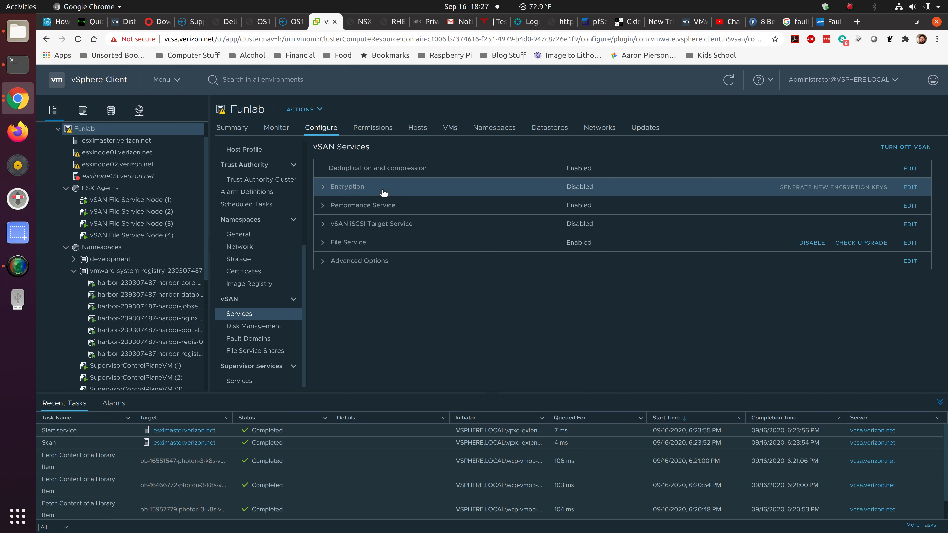
# Examine the details of the Encryption, Performance Service and vSAN iSCSI Target Service entries in the Funlab cluster's vSAN services.
pyautogui.click(323, 188)
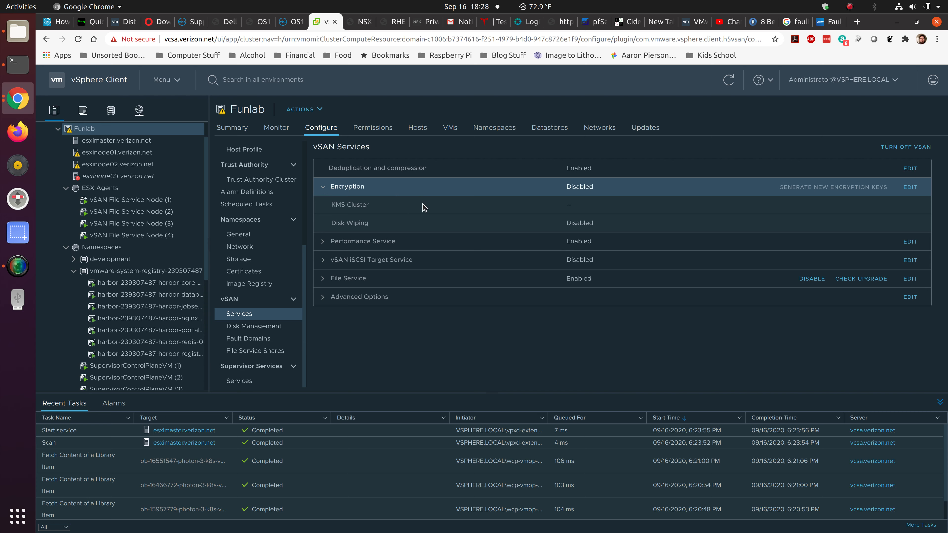
pyautogui.click(324, 187)
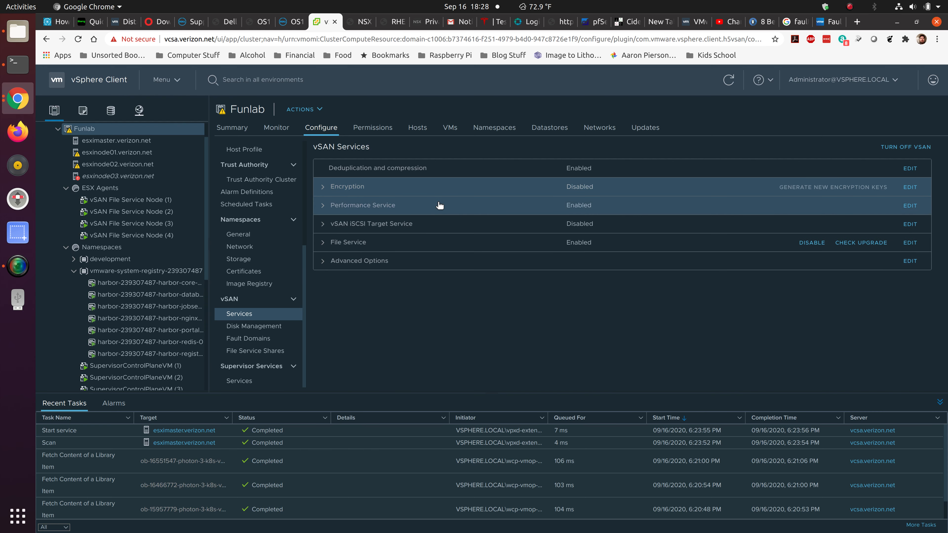
pyautogui.click(322, 207)
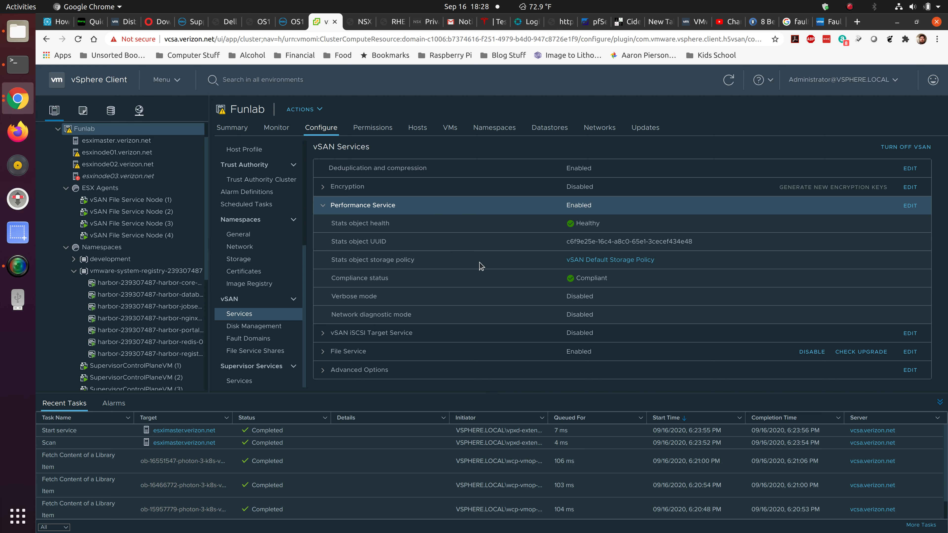
pyautogui.click(346, 205)
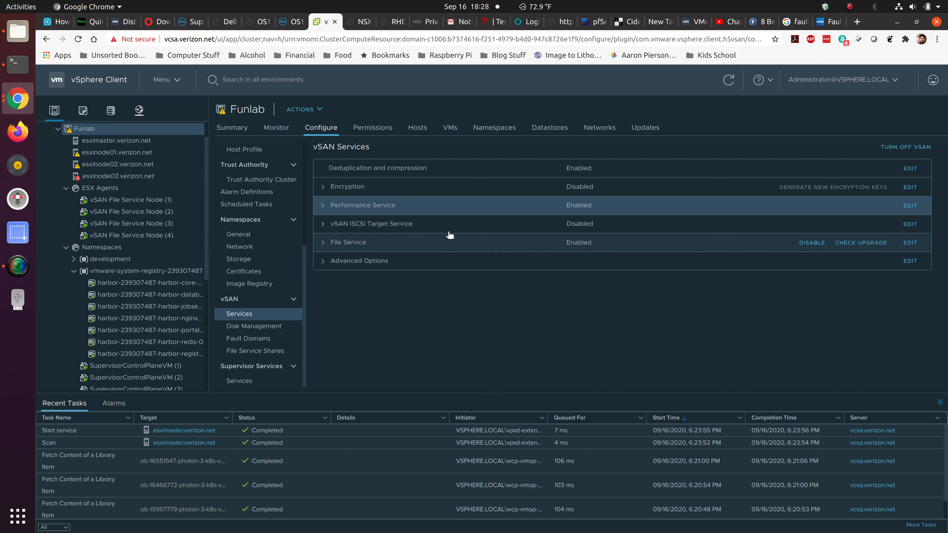
pyautogui.click(322, 224)
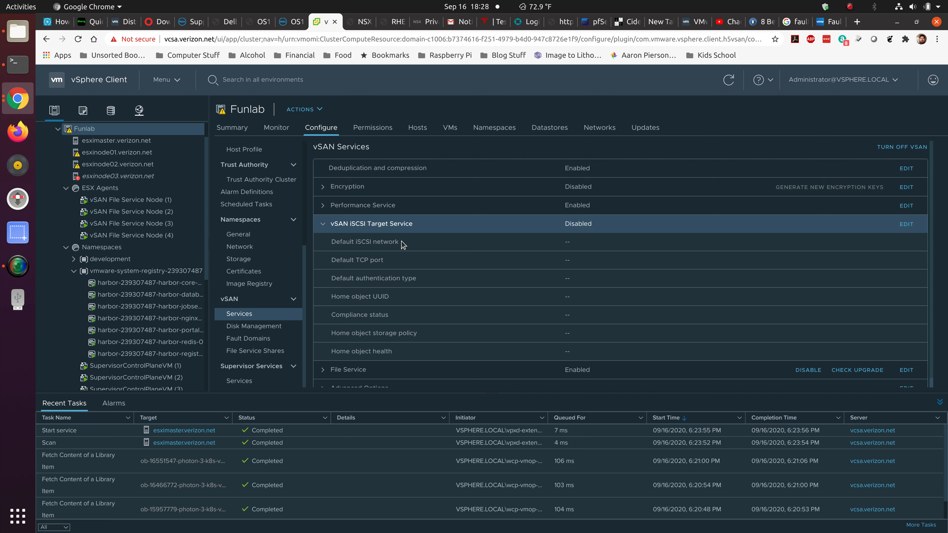
pyautogui.click(324, 224)
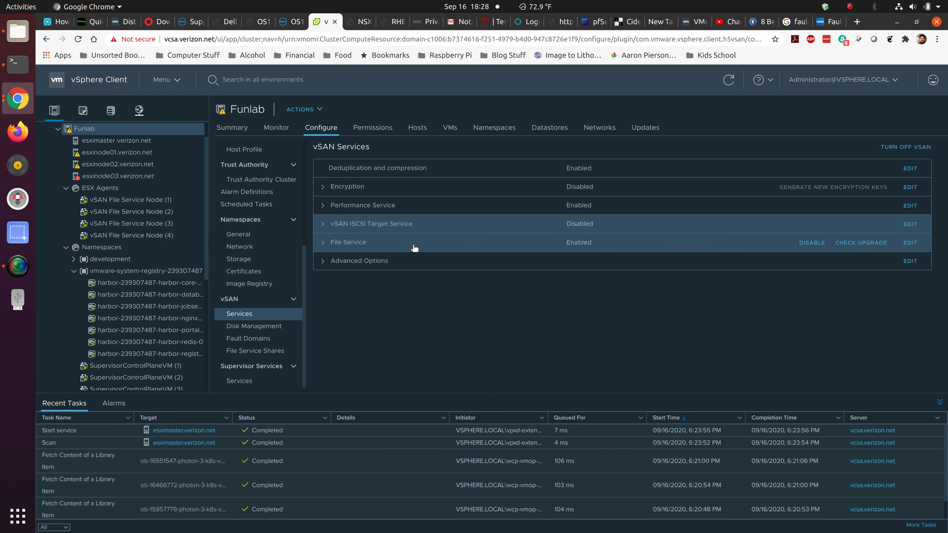
# Examine the vSAN File Service configuration, including the full list of its IP addresses.
pyautogui.click(333, 245)
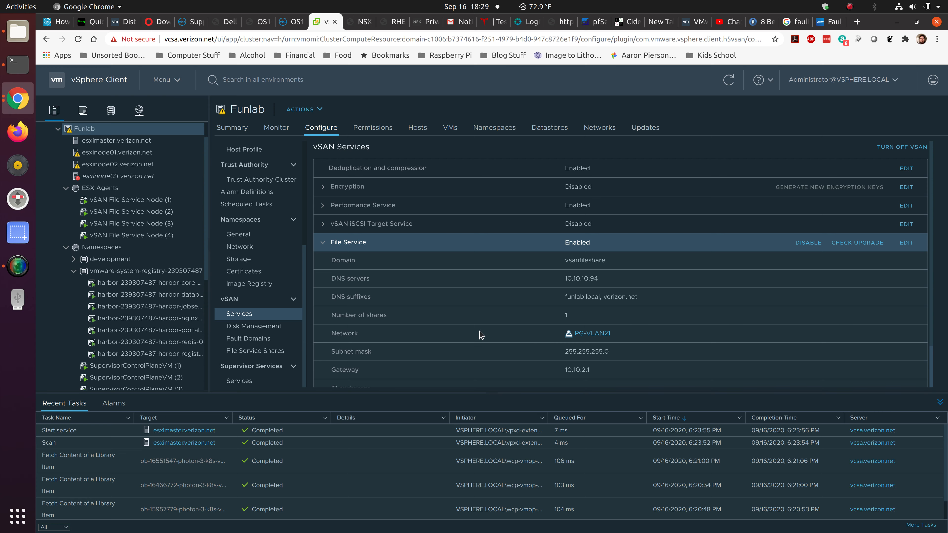
pyautogui.scroll(-2, 476, 352)
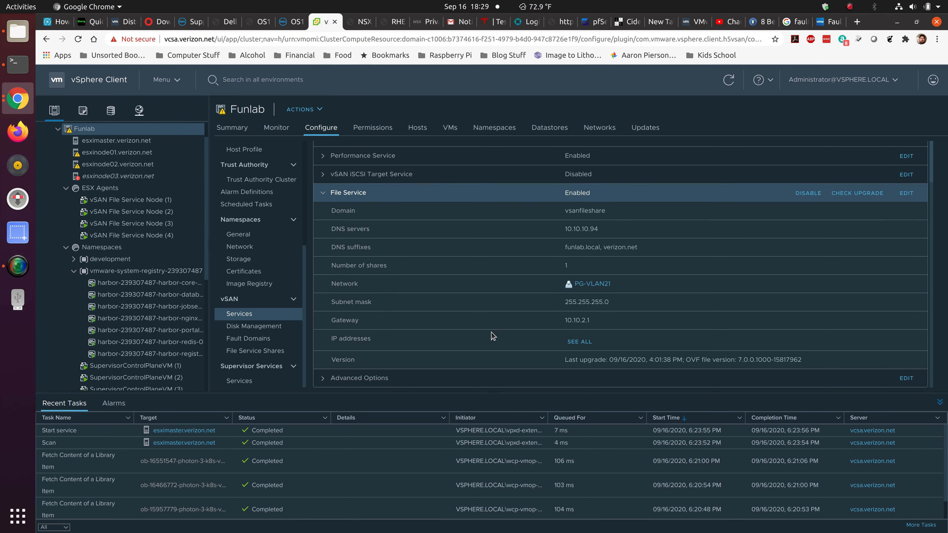
pyautogui.click(578, 342)
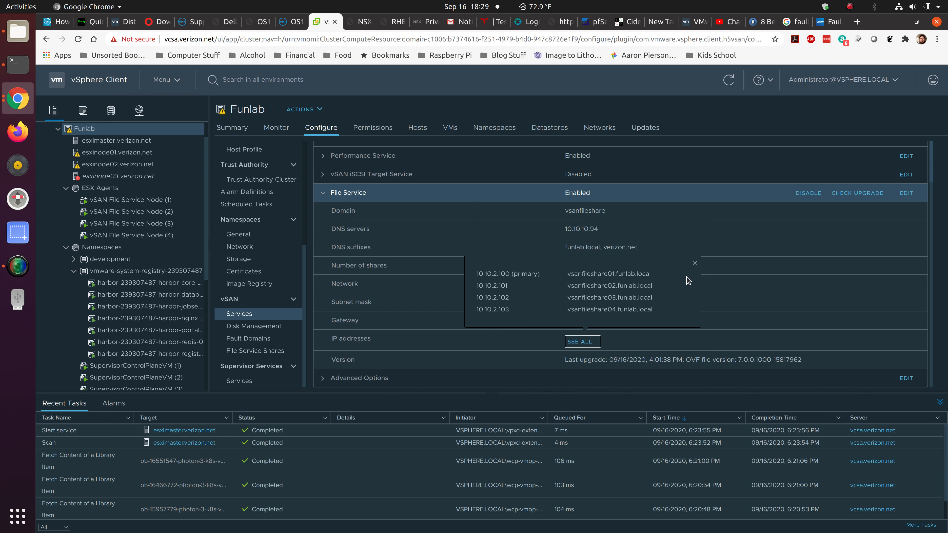
pyautogui.click(694, 264)
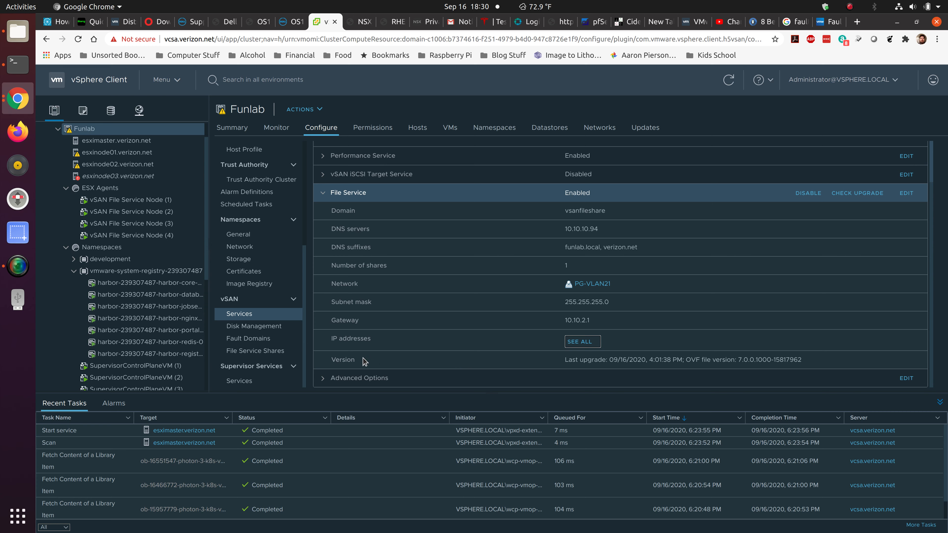
pyautogui.click(323, 194)
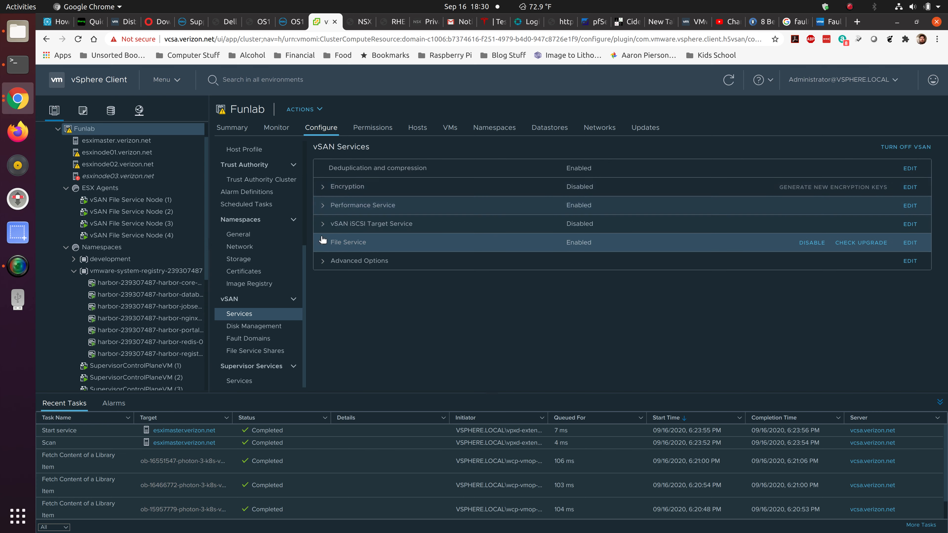
# Review the vSAN advanced options and the disks in the disk group of host esxinode01.
pyautogui.click(323, 262)
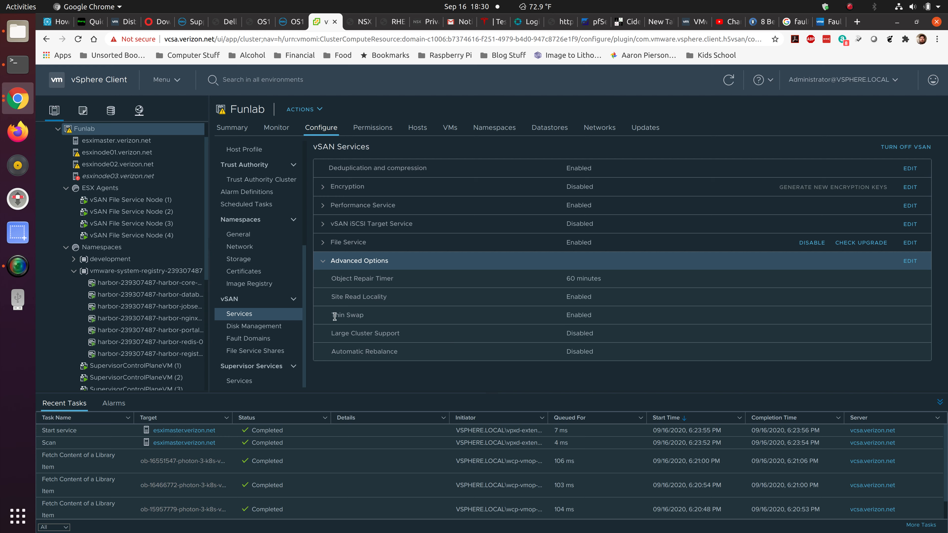
pyautogui.click(280, 331)
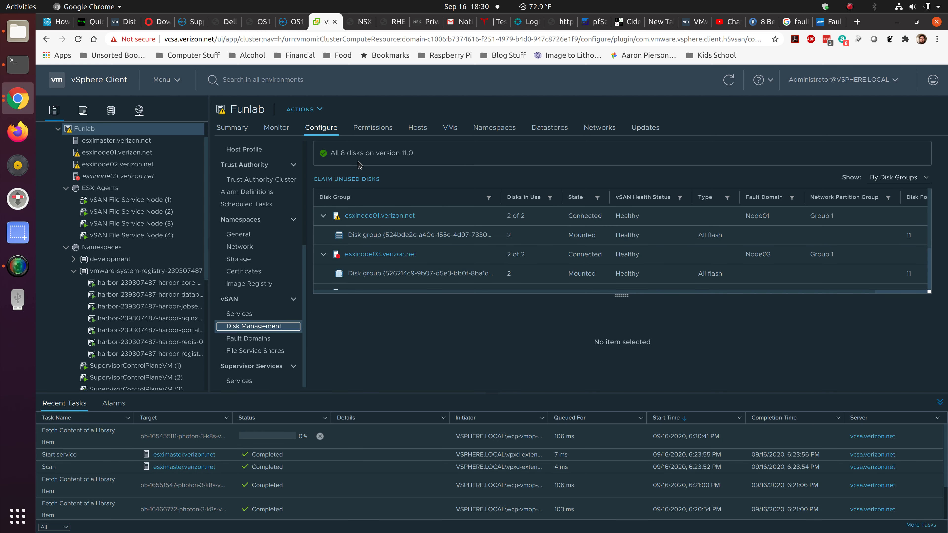
pyautogui.click(380, 237)
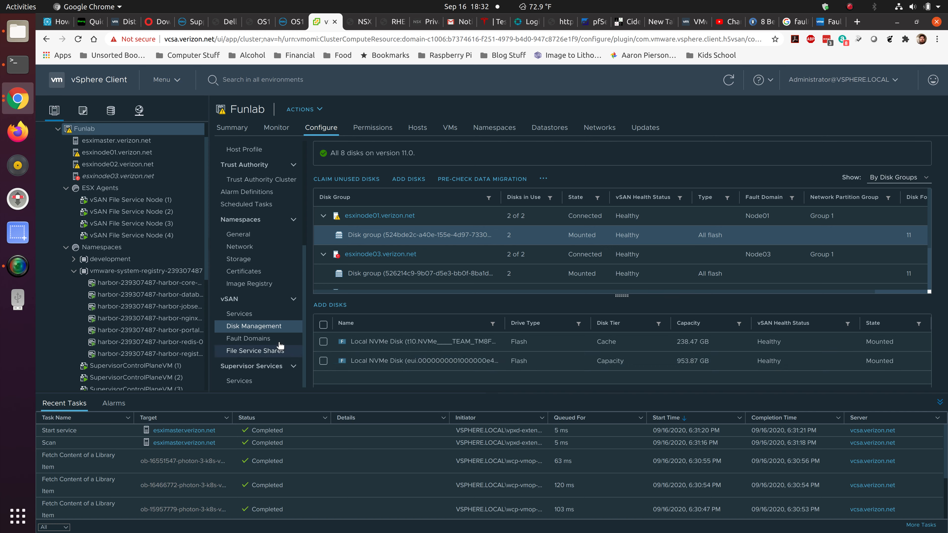
# Review the cluster's fault domains and its file service shares, widening the Name column of the share list.
pyautogui.click(267, 339)
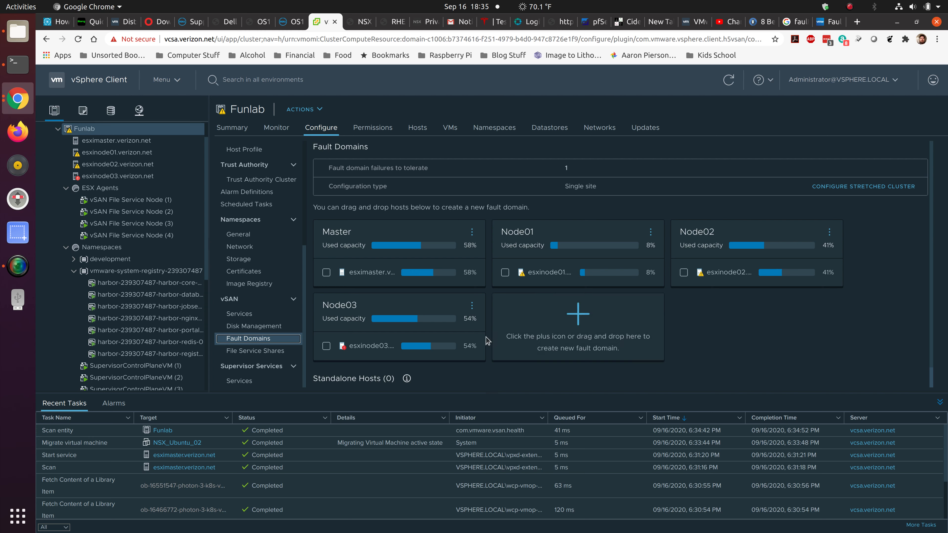
pyautogui.click(296, 350)
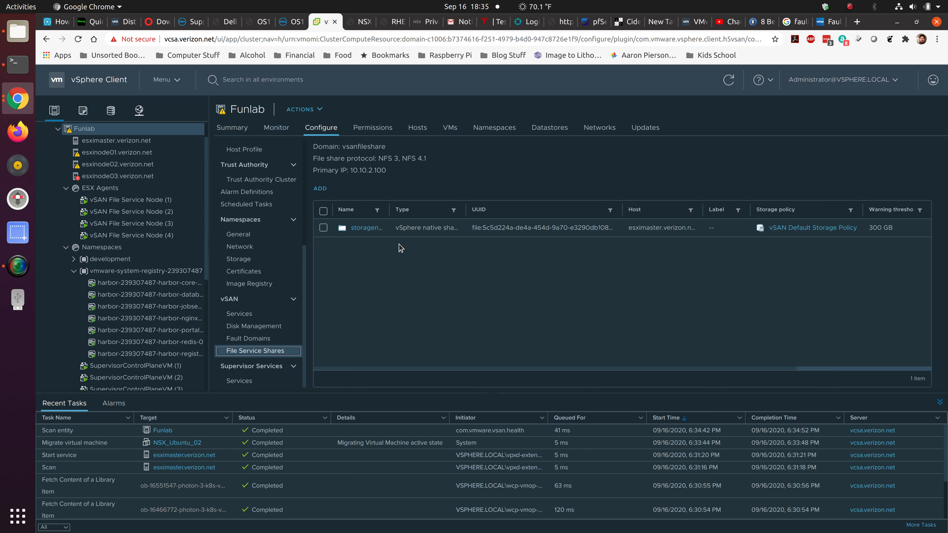
pyautogui.moveTo(388, 210); pyautogui.dragTo(411, 209)
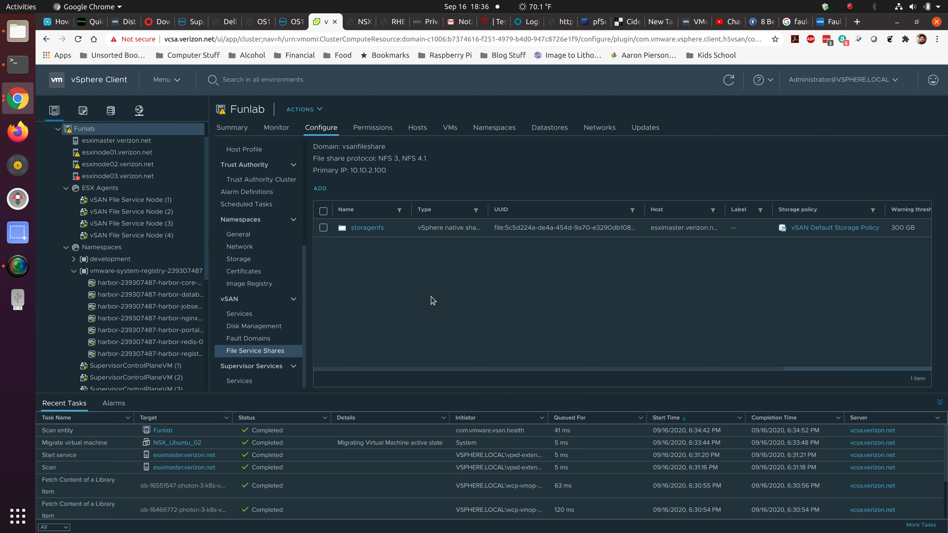
# Begin a new file share named test with a 25 GB warning threshold and a 30 GB hard quota.
pyautogui.click(320, 189)
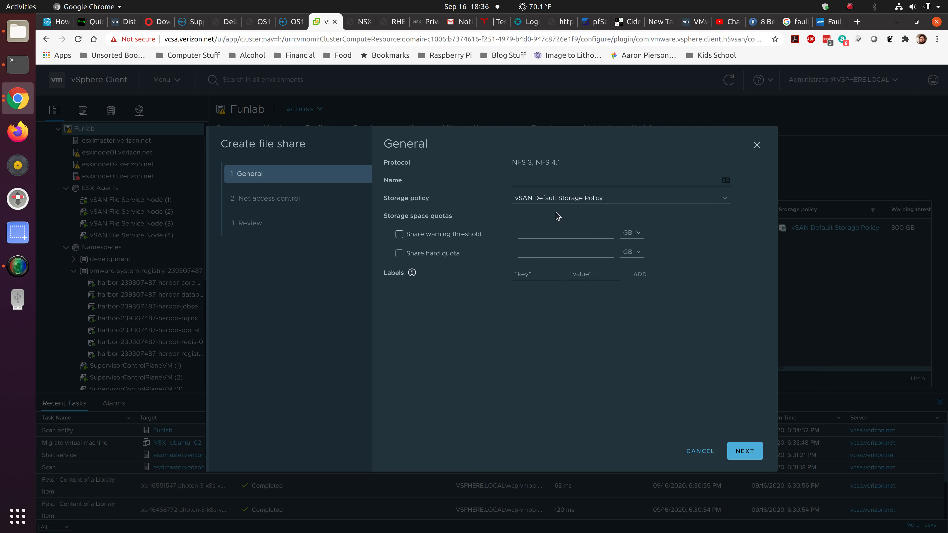
pyautogui.click(564, 182)
pyautogui.write('test')
pyautogui.click(455, 233)
pyautogui.click(550, 231)
pyautogui.write('25')
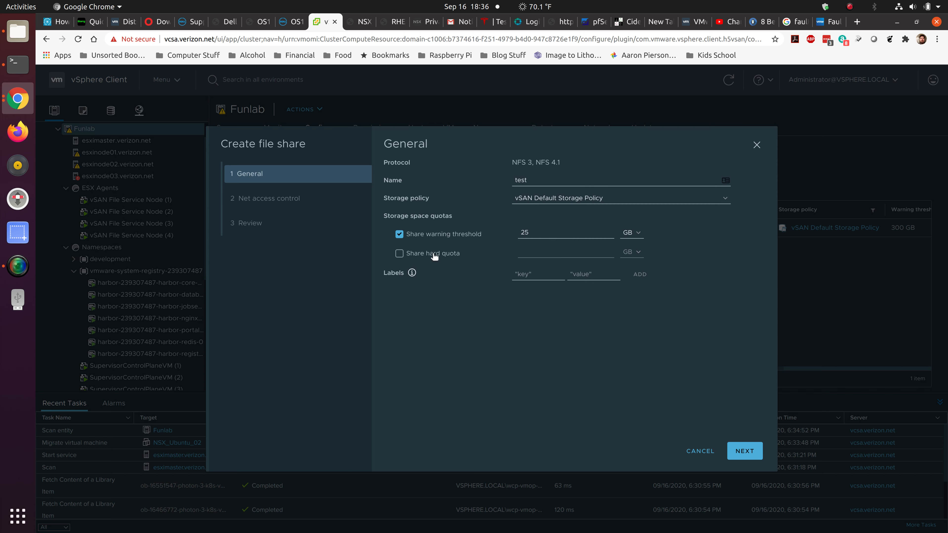
pyautogui.click(426, 254)
pyautogui.write('3')
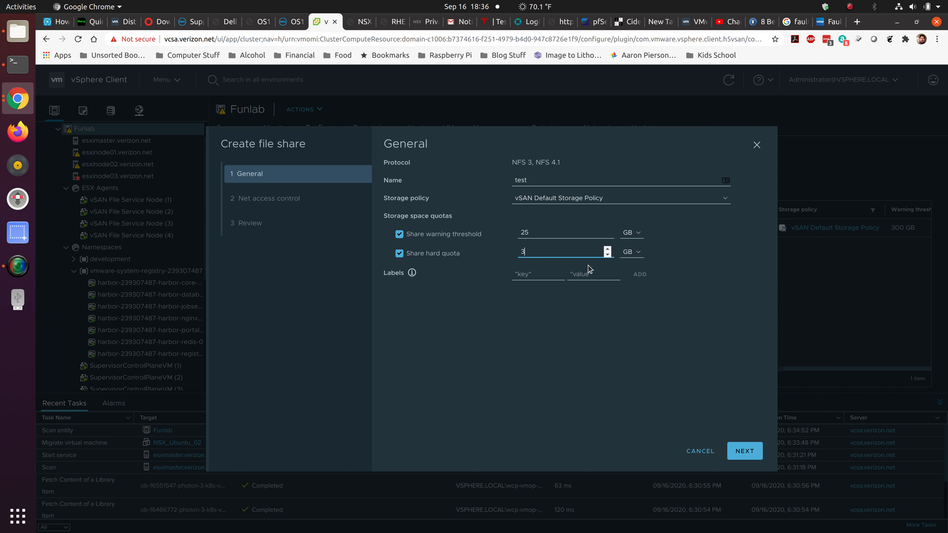
pyautogui.write('0')
# Read the help on share labels, leave the labels empty and continue to the net access control settings.
pyautogui.click(412, 273)
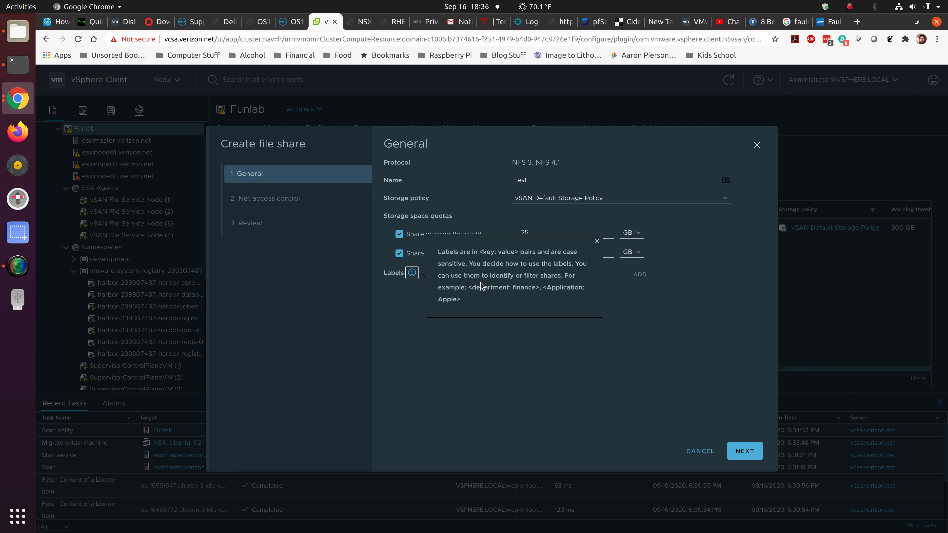
pyautogui.click(499, 360)
pyautogui.click(596, 242)
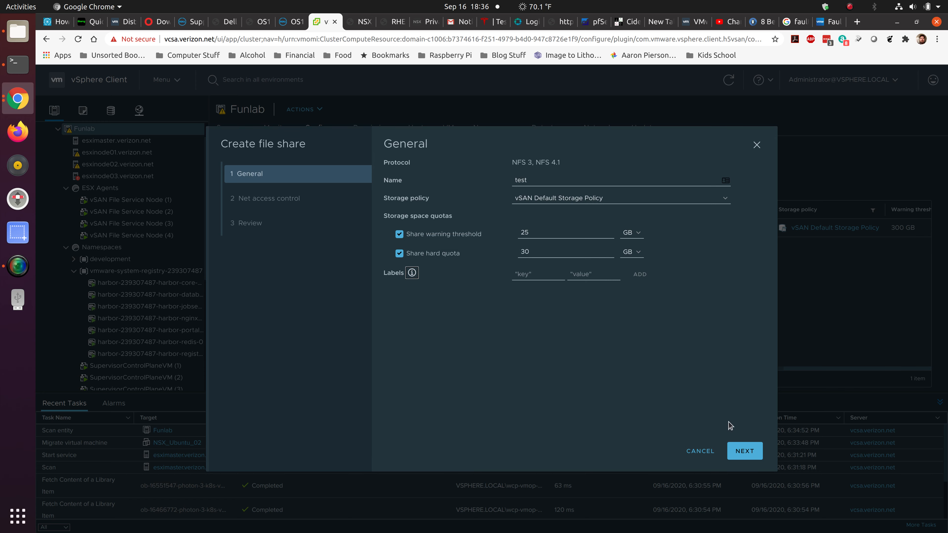
pyautogui.click(744, 451)
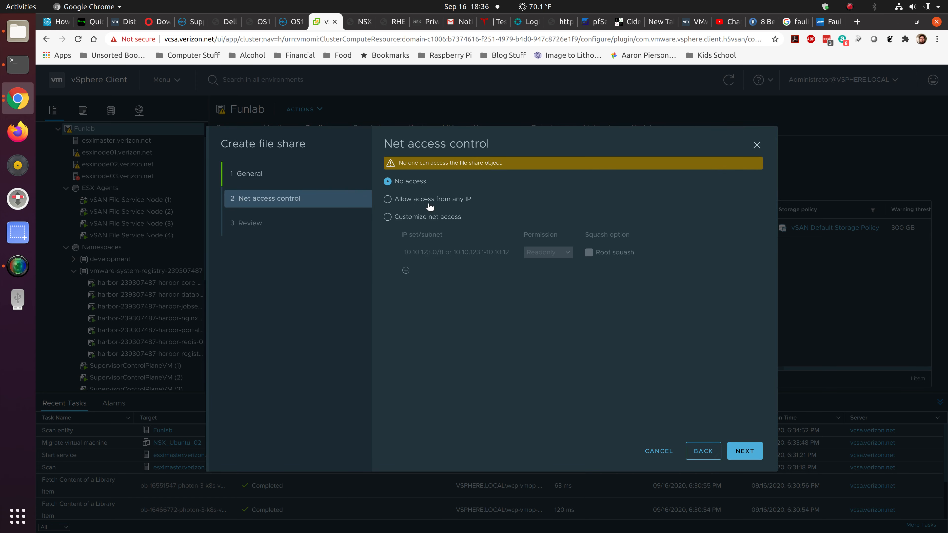
# Try customized net access for the share with two rules without IP sets, the second one with No access permission.
pyautogui.click(390, 205)
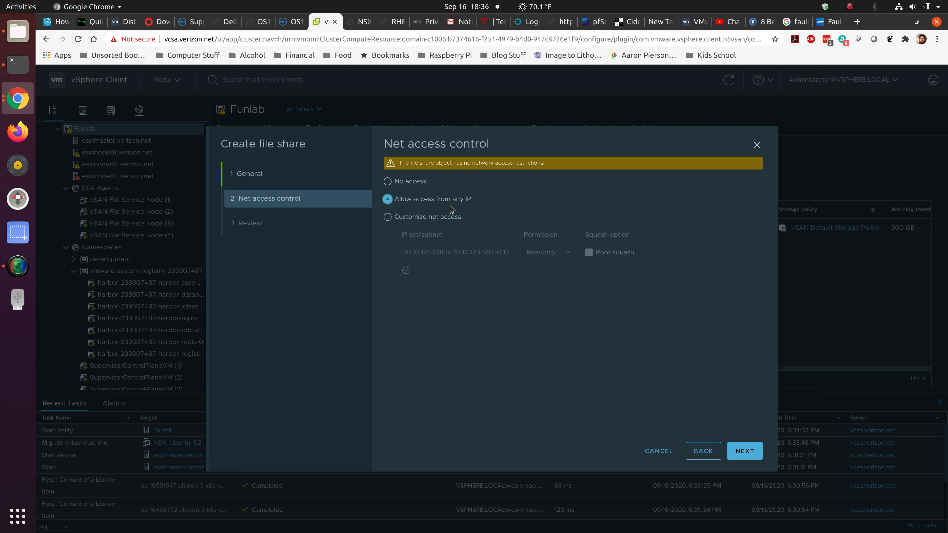
pyautogui.click(399, 218)
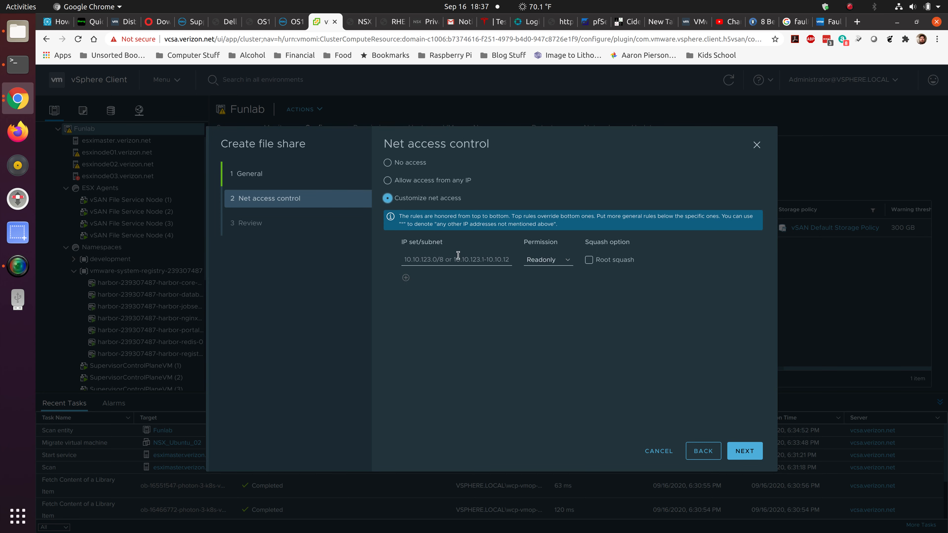
pyautogui.click(418, 258)
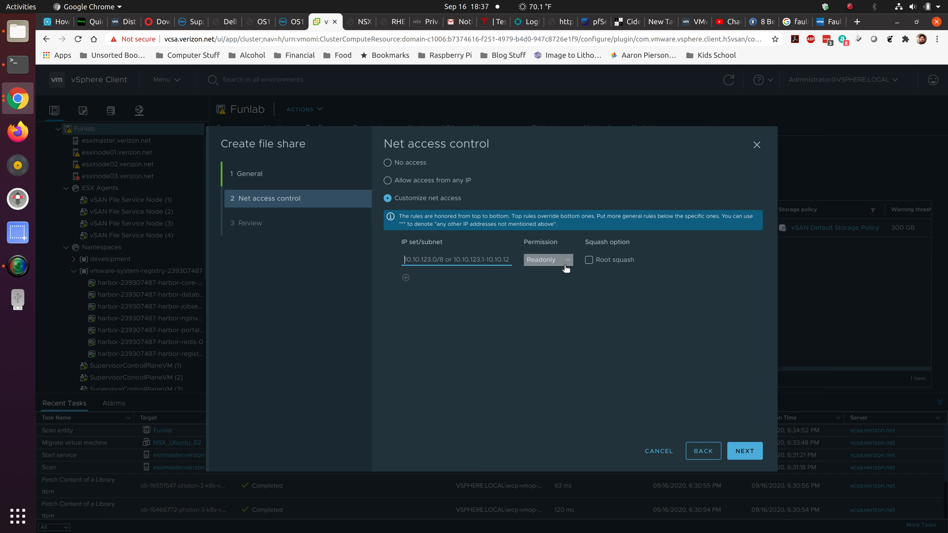
pyautogui.click(405, 278)
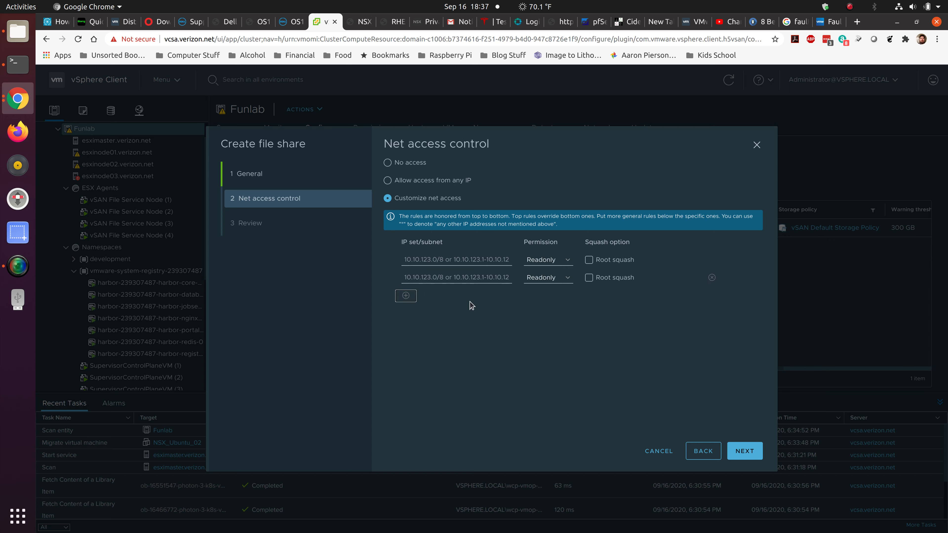
pyautogui.click(558, 278)
pyautogui.click(555, 304)
pyautogui.click(563, 283)
pyautogui.click(558, 286)
pyautogui.click(738, 450)
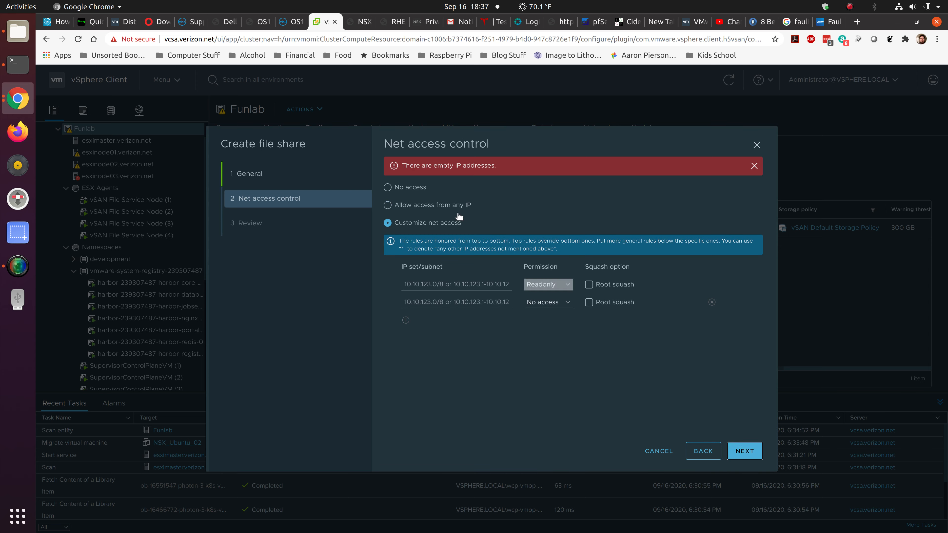
# Allow access to the share from any IP, review the summary and cancel the share creation.
pyautogui.click(453, 207)
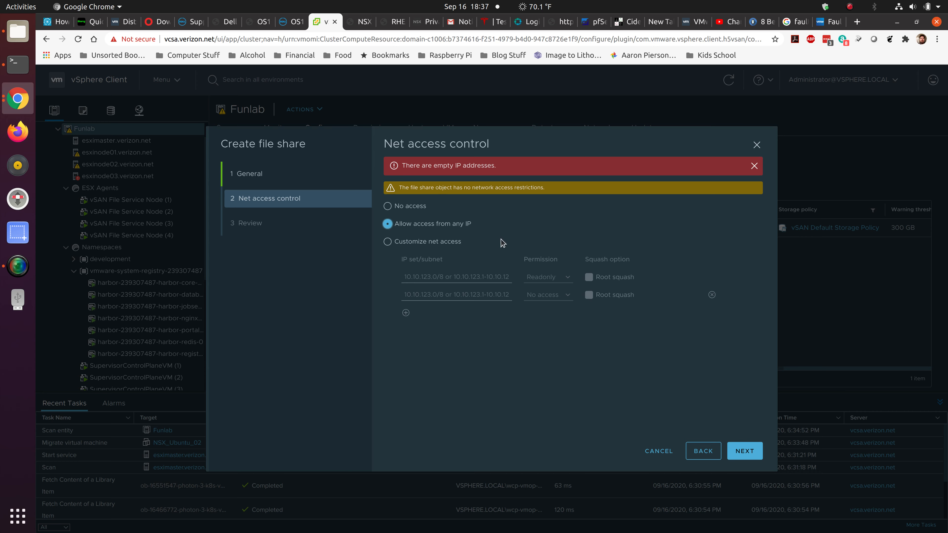
pyautogui.click(746, 450)
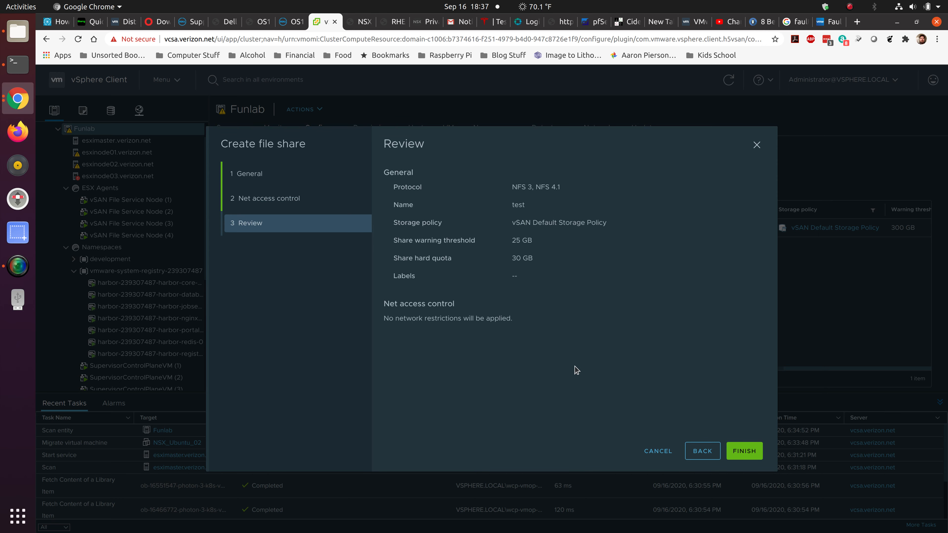
pyautogui.click(653, 451)
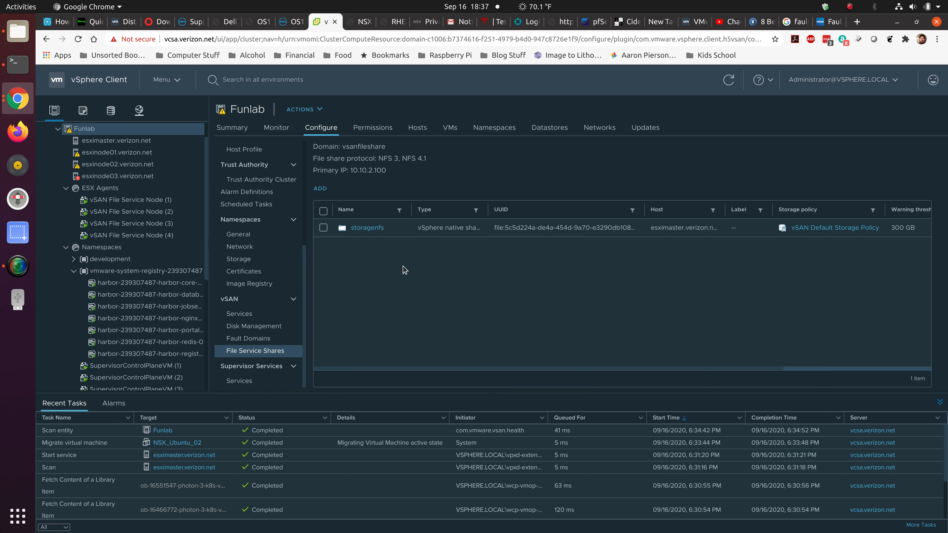
# In the Terminal, mount the NFS share 10.10.2.100:/storagenfs on /media with sudo and enter the account password.
pyautogui.click(18, 64)
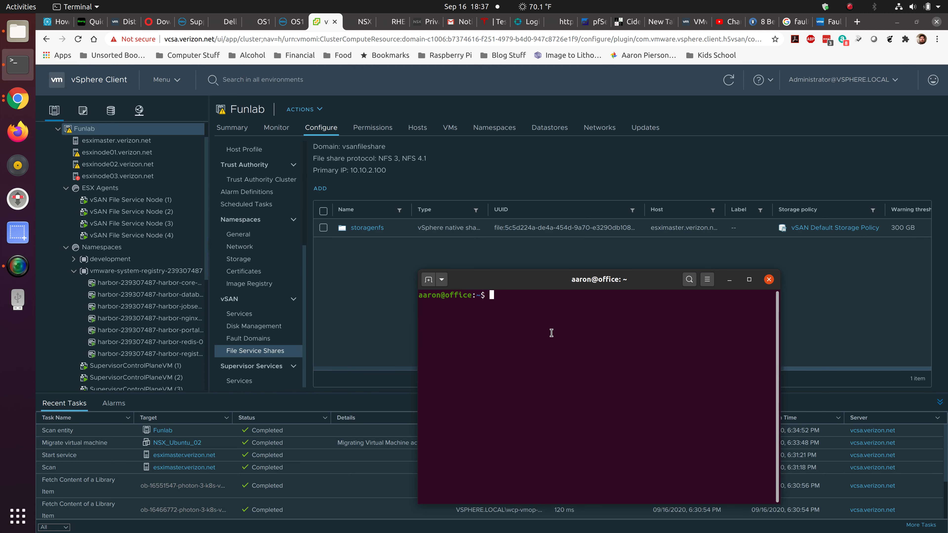
pyautogui.write('sudo mount -t nfs 10.10.2.100:/stora')
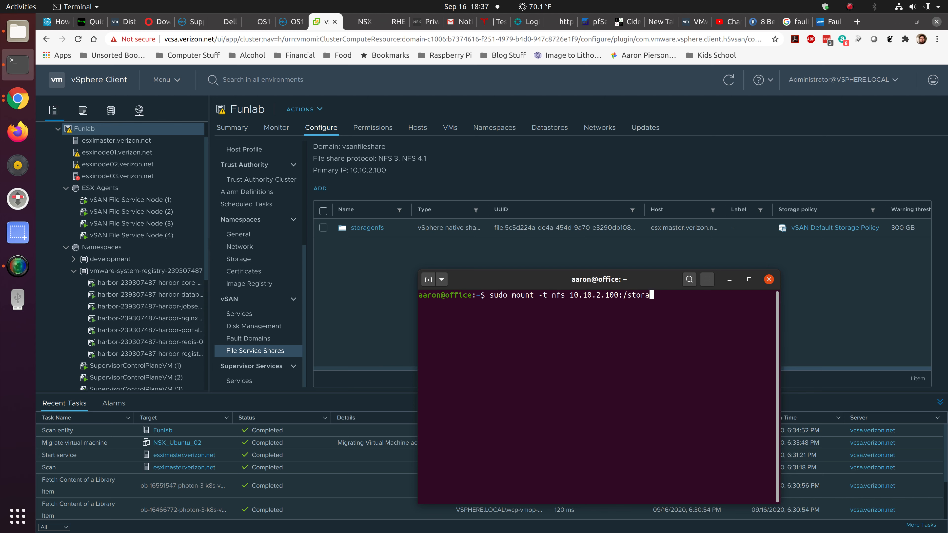
pyautogui.write('genfs /media')
pyautogui.press('Return')
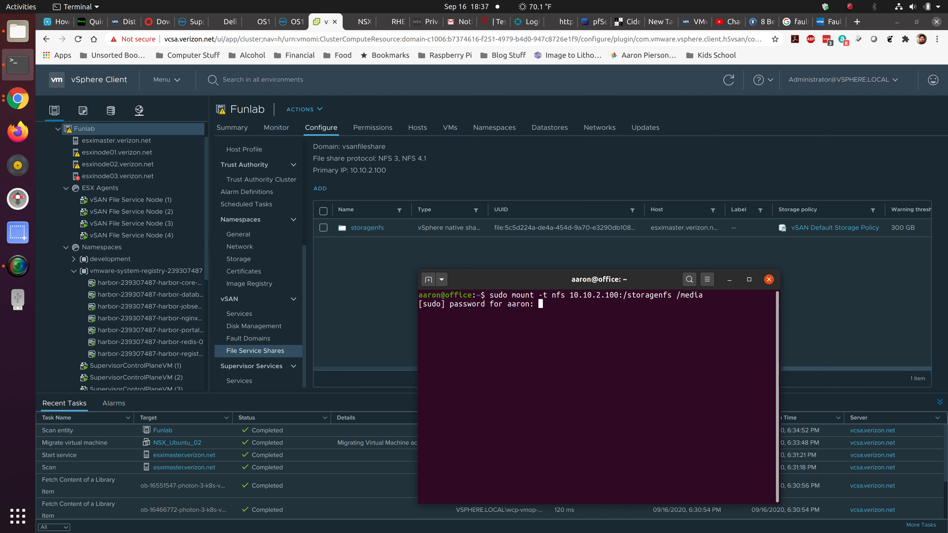
pyautogui.press('Return')
# List the mounted file systems in human-readable sizes with df -h to check the NFS mount.
pyautogui.write('df -h')
pyautogui.press('Return')
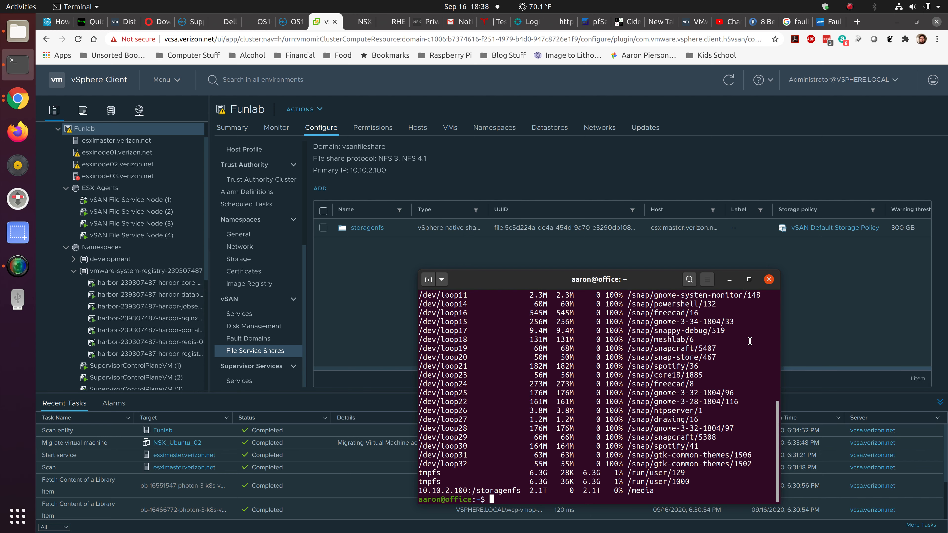
# Switch back to the vSphere Client and view the vsanDatastore summary in the storage inventory, through to its vSAN capacity.
pyautogui.click(798, 283)
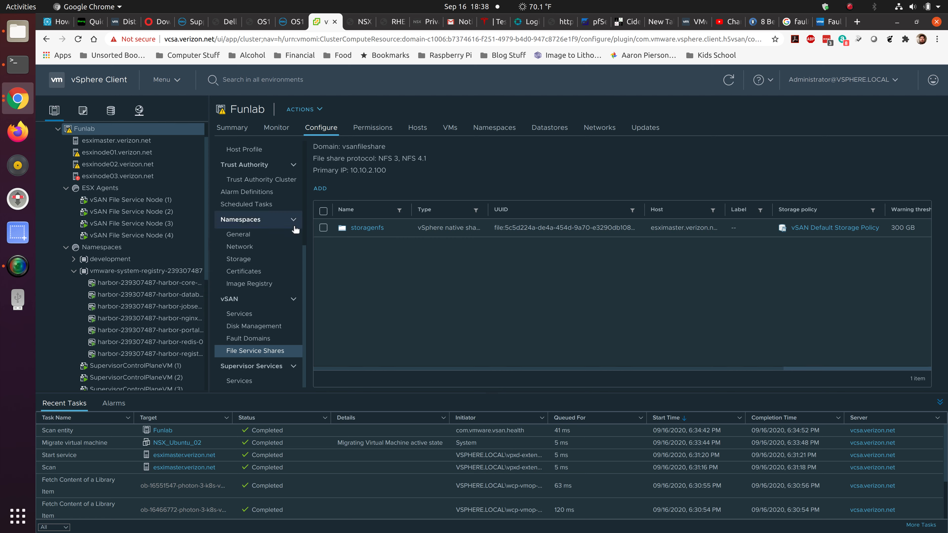
pyautogui.click(111, 110)
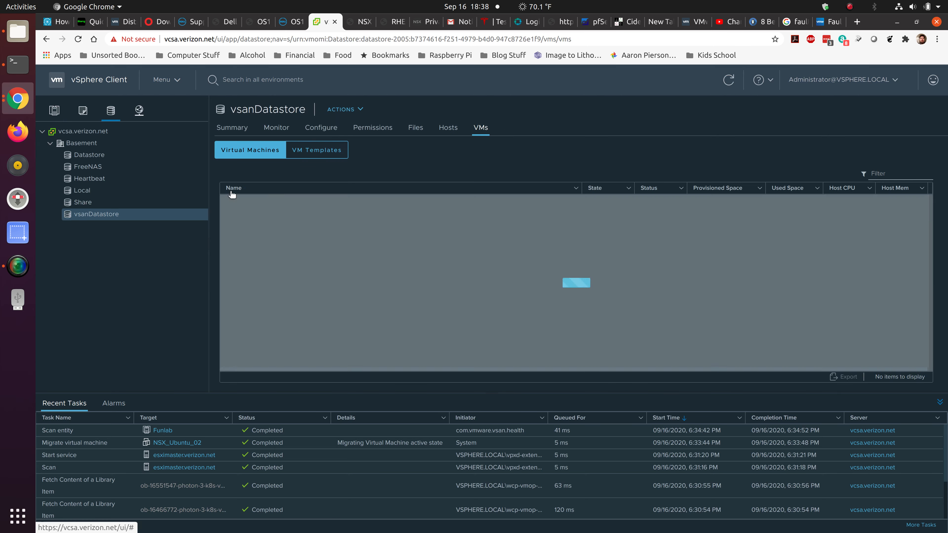
pyautogui.click(232, 129)
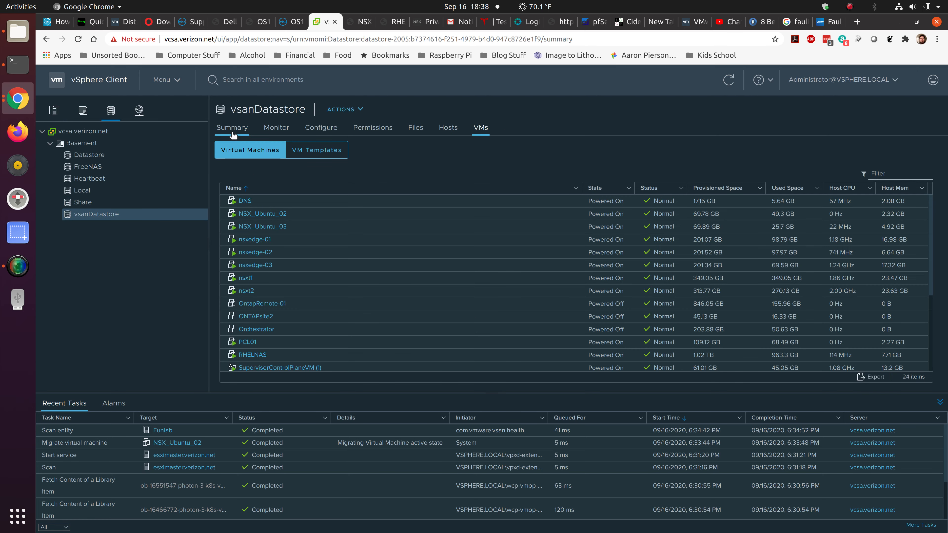
pyautogui.scroll(-3, 355, 253)
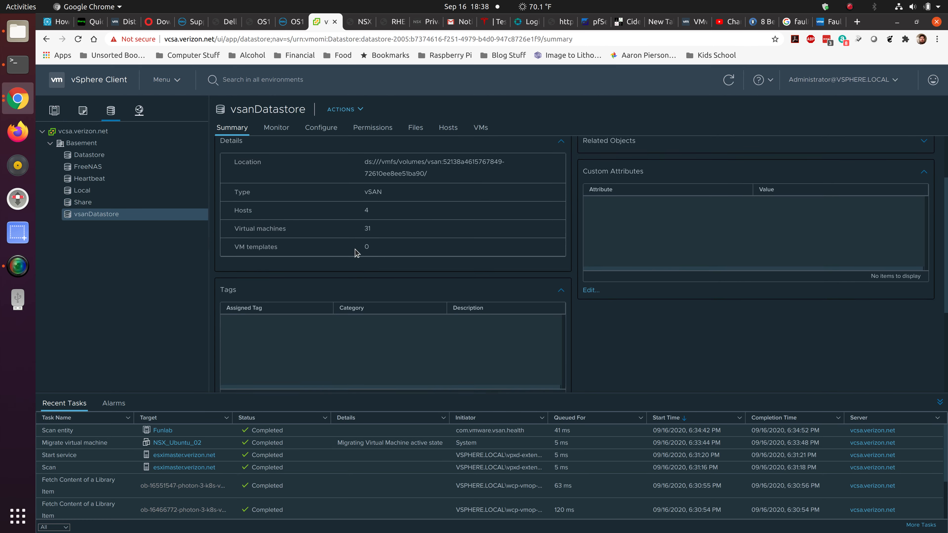
pyautogui.scroll(-3, 356, 253)
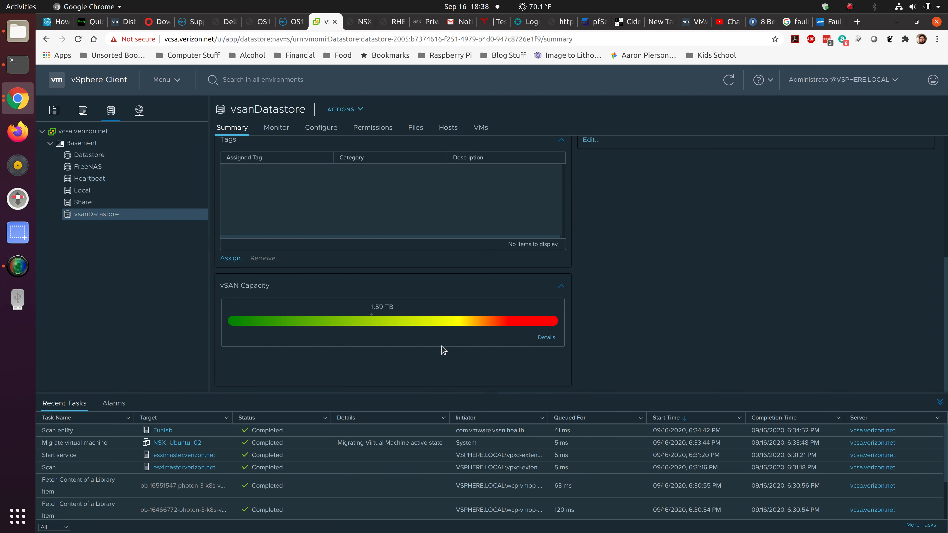
# Open the vSAN capacity details and examine the capacity overview, usable capacity analysis and usage breakdown.
pyautogui.click(546, 337)
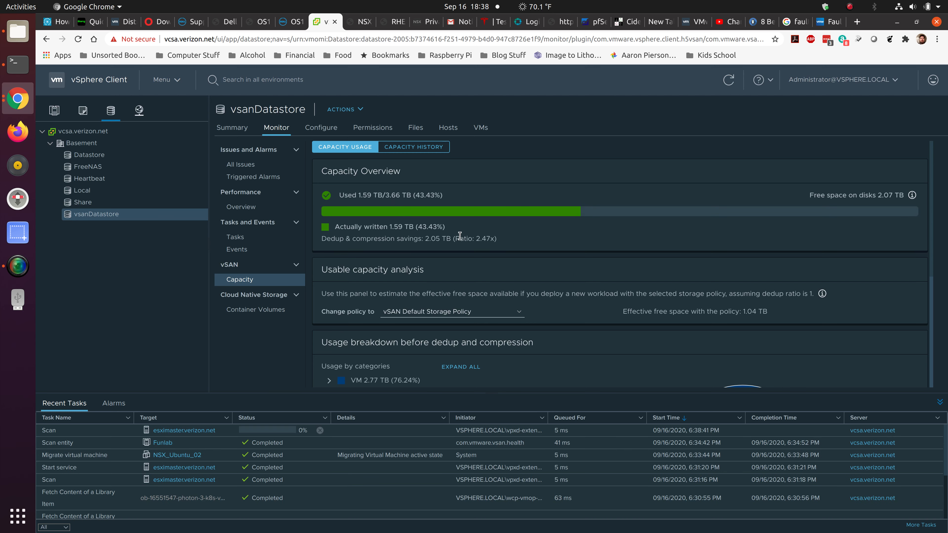
pyautogui.scroll(-5, 516, 243)
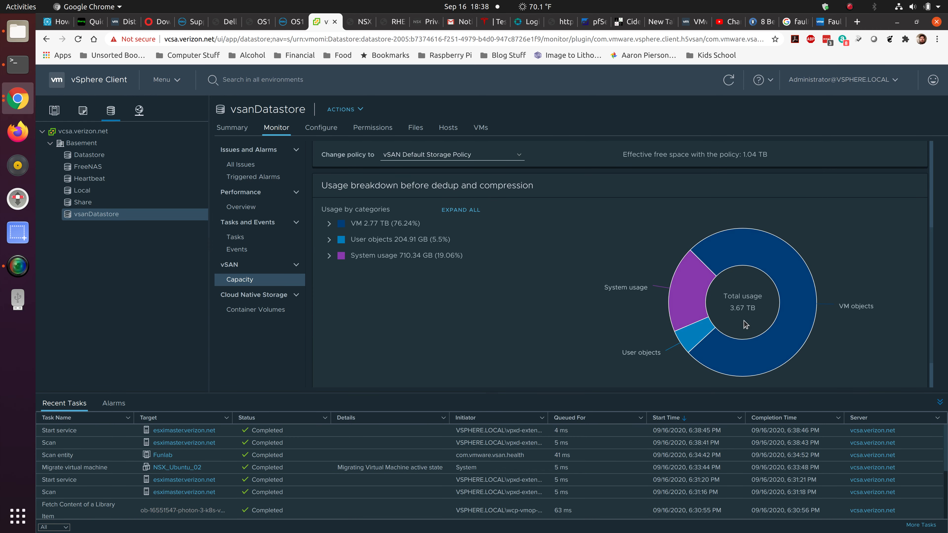
pyautogui.scroll(4, 574, 263)
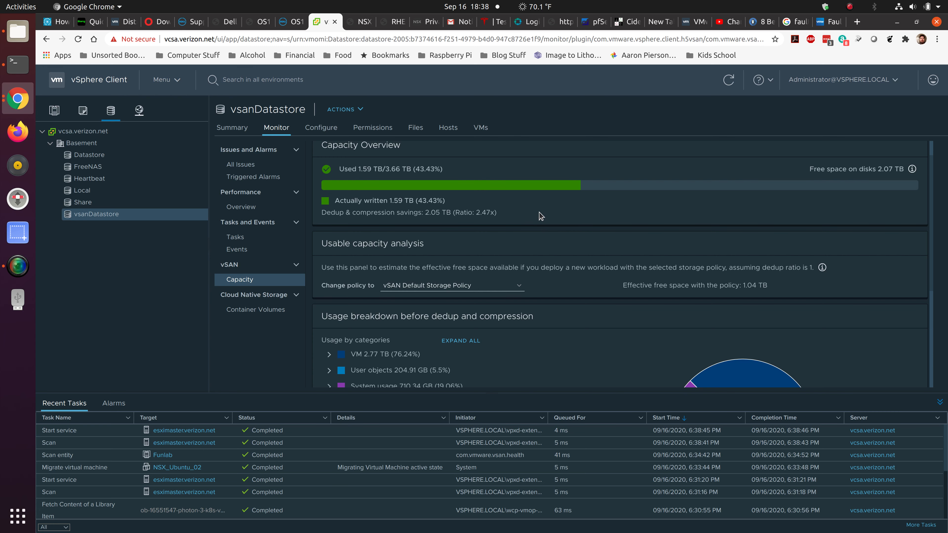
pyautogui.scroll(-2, 558, 213)
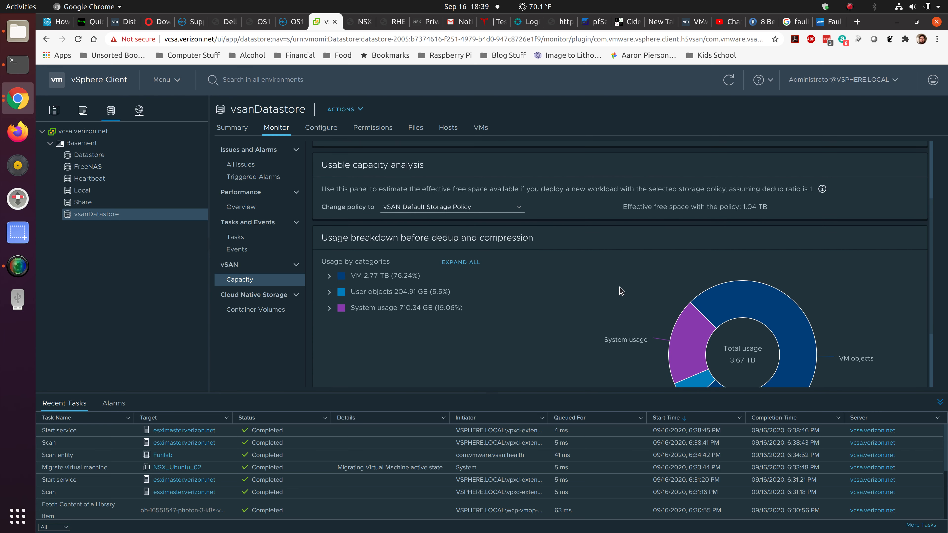
pyautogui.scroll(3, 589, 289)
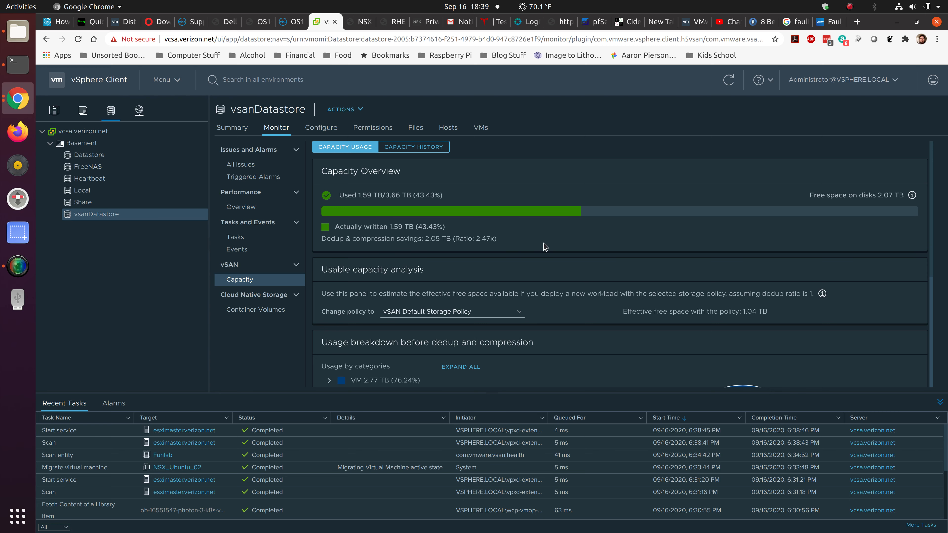
# Expand the VM, User objects and System usage categories in the usage breakdown to inspect them, and collapse them all.
pyautogui.scroll(-5, 552, 263)
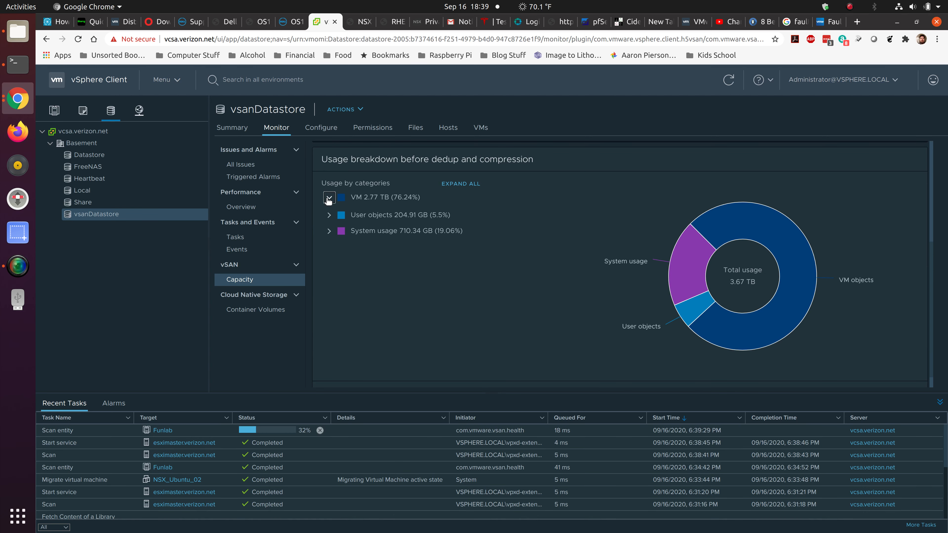
pyautogui.click(334, 200)
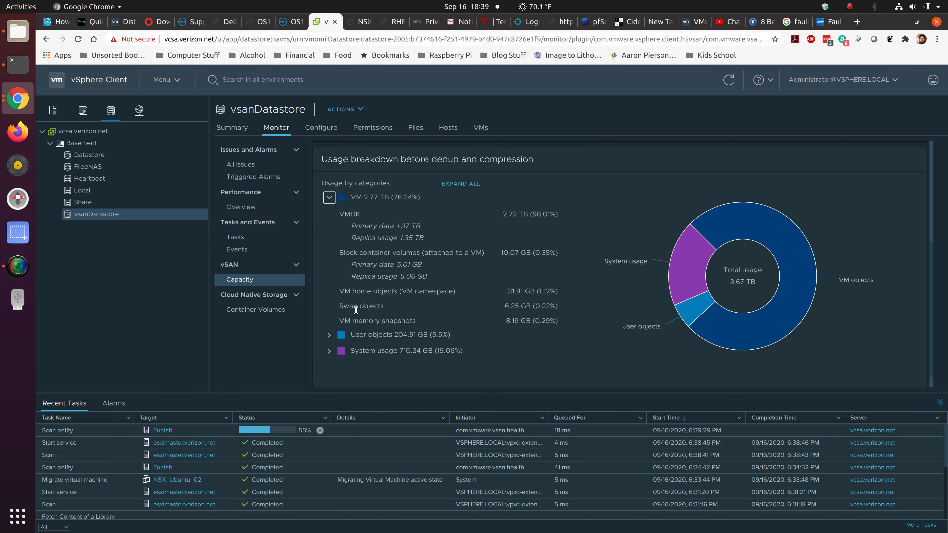
pyautogui.click(328, 335)
pyautogui.scroll(-2, 329, 343)
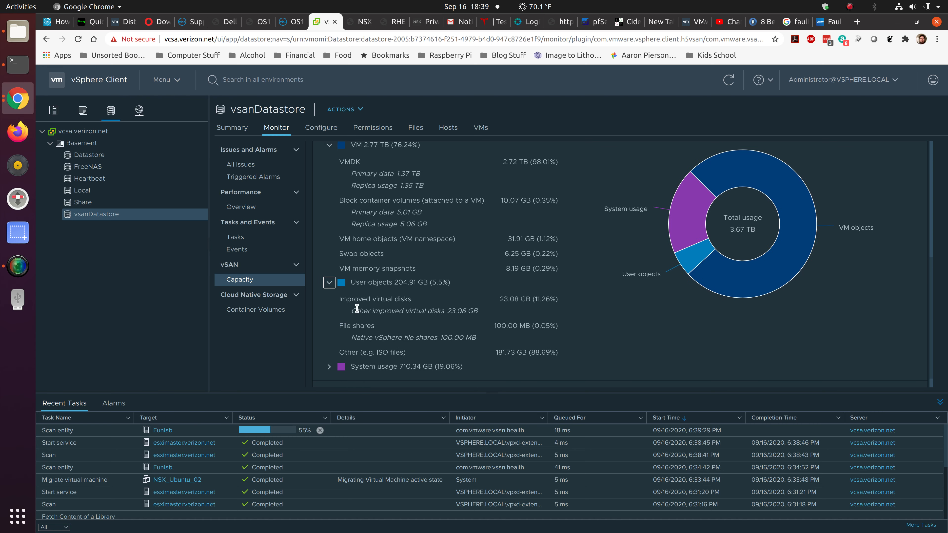
pyautogui.click(328, 349)
pyautogui.scroll(-2, 383, 312)
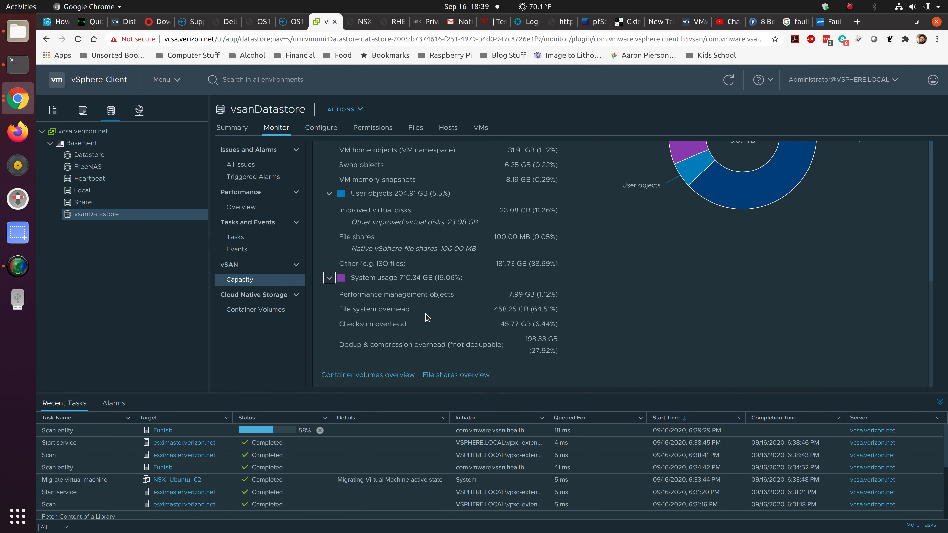
pyautogui.scroll(3, 427, 317)
pyautogui.scroll(2, 427, 317)
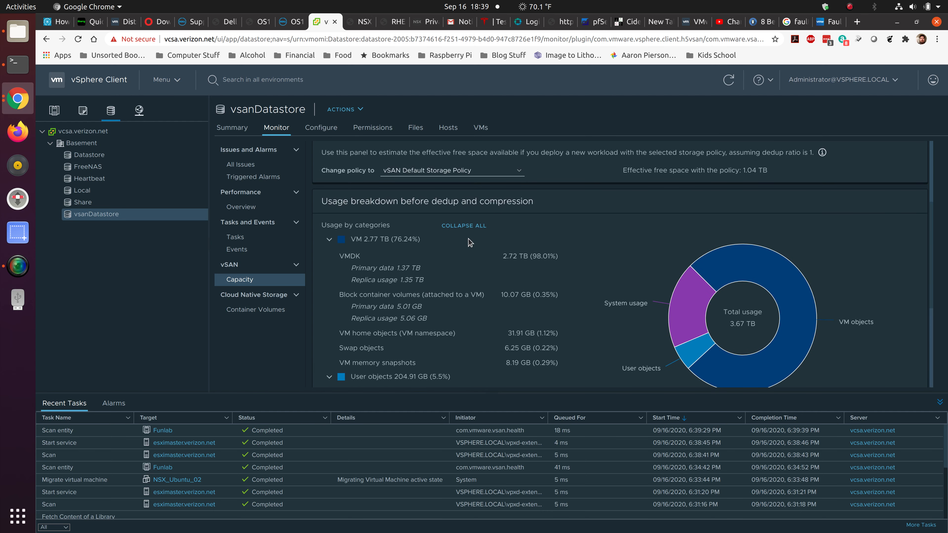
pyautogui.click(471, 227)
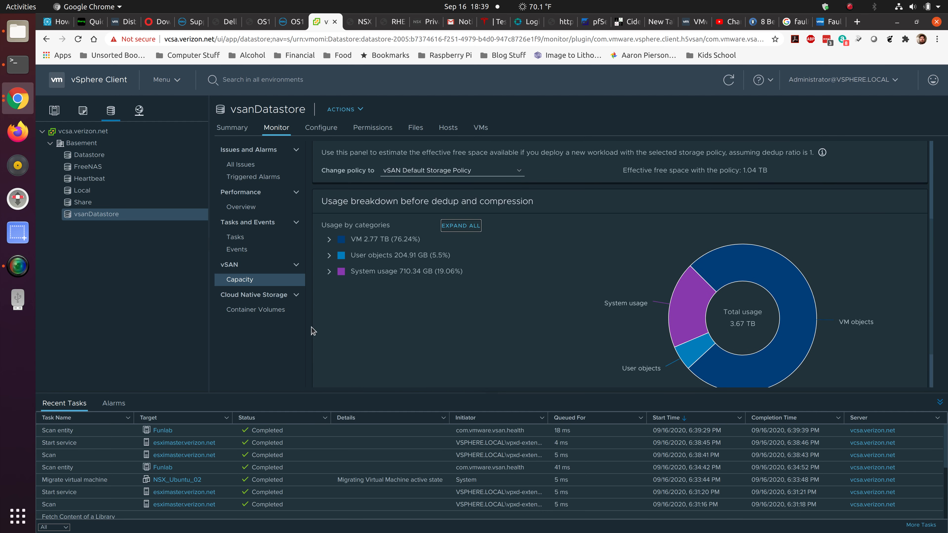
# Review the vsanDatastore's container volumes, issues, triggered alarms, performance overview, tasks and events.
pyautogui.click(245, 312)
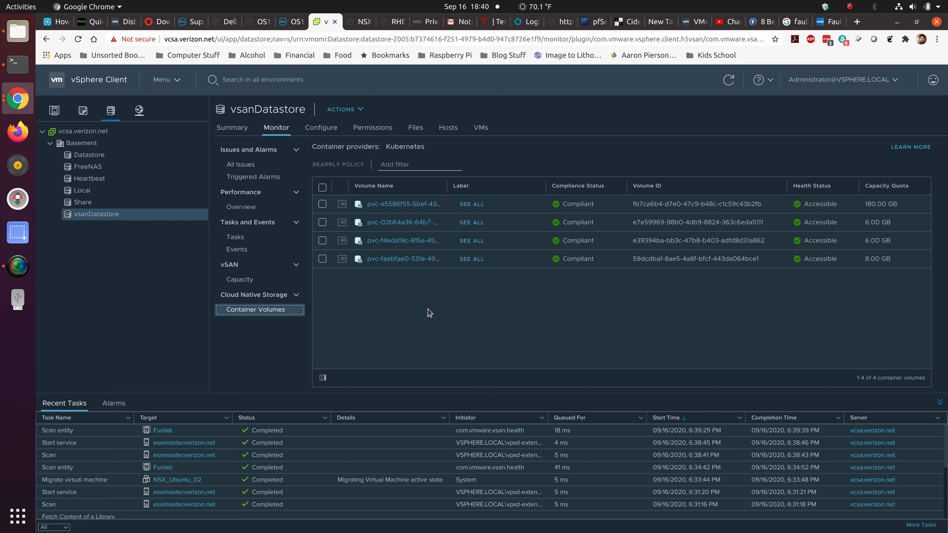
pyautogui.click(252, 169)
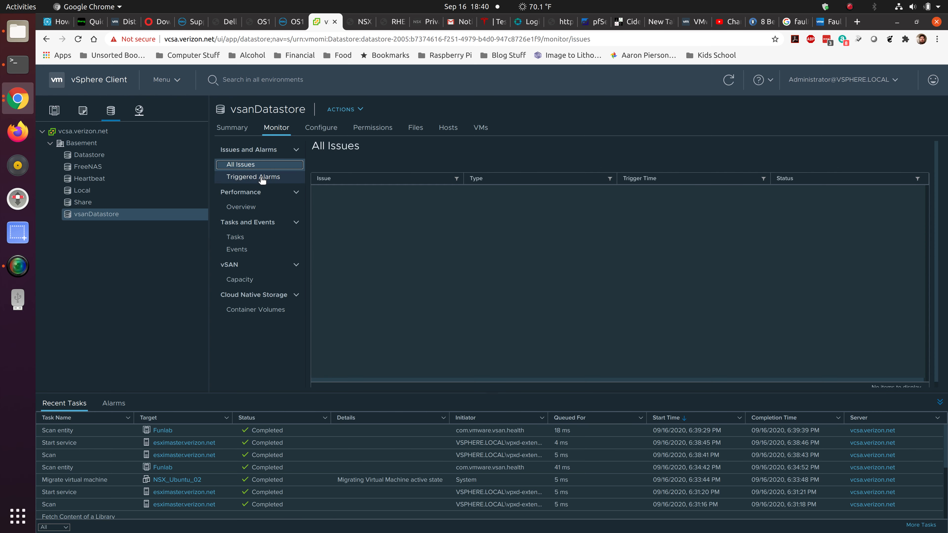
pyautogui.click(265, 177)
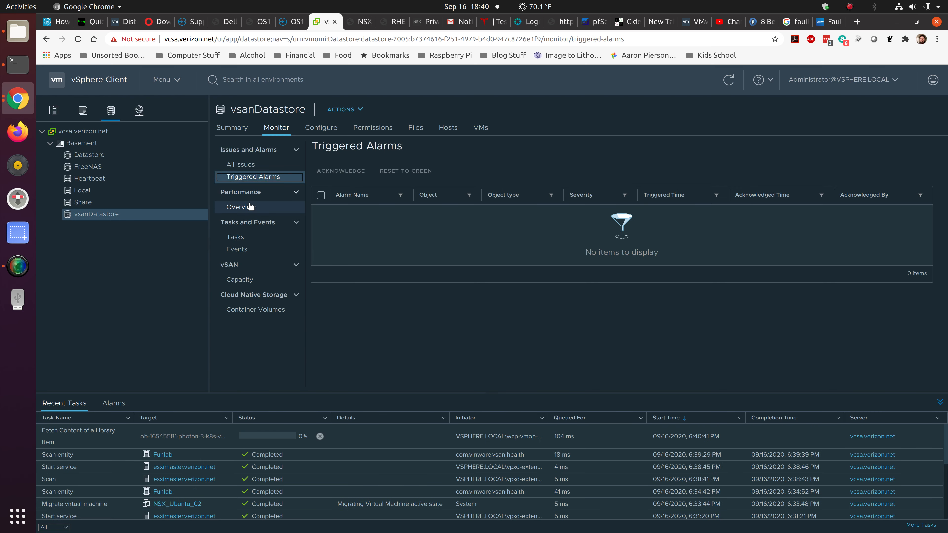
pyautogui.click(257, 208)
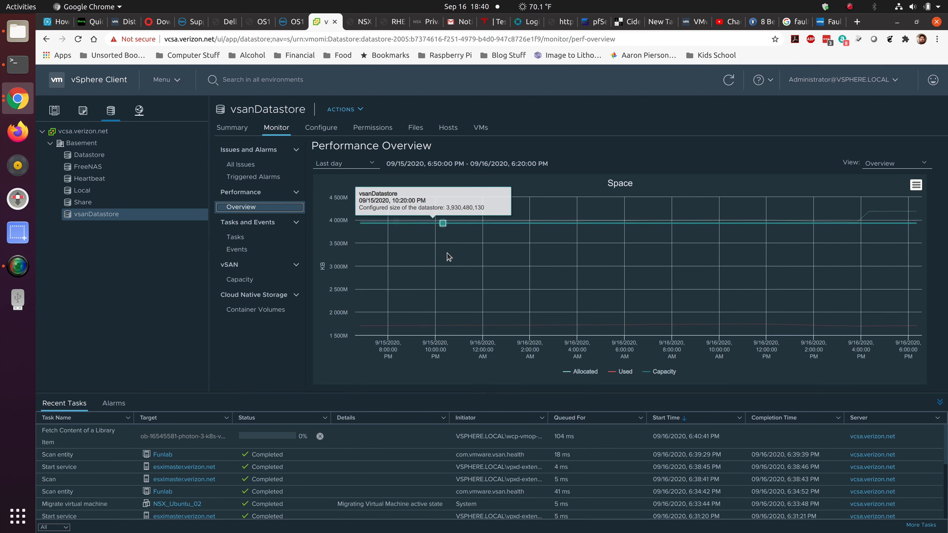
pyautogui.click(253, 238)
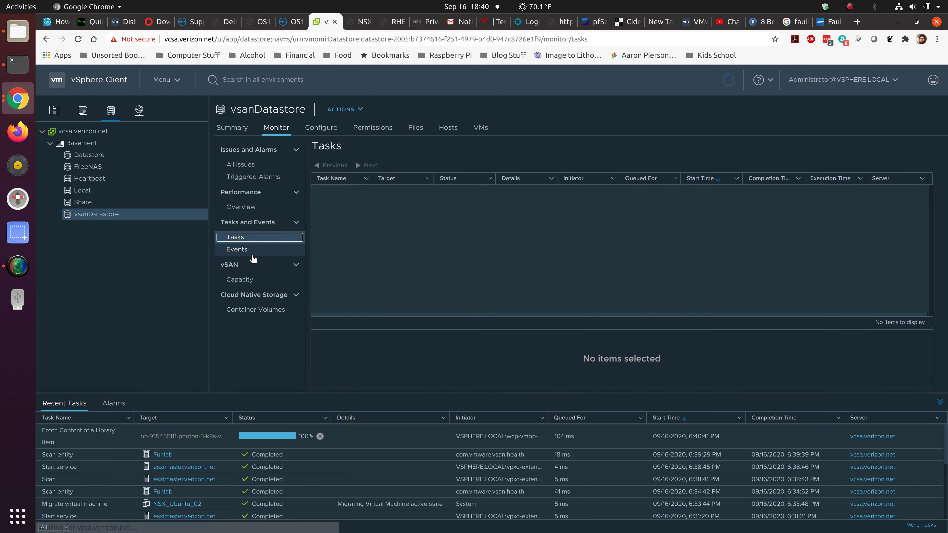
pyautogui.click(258, 251)
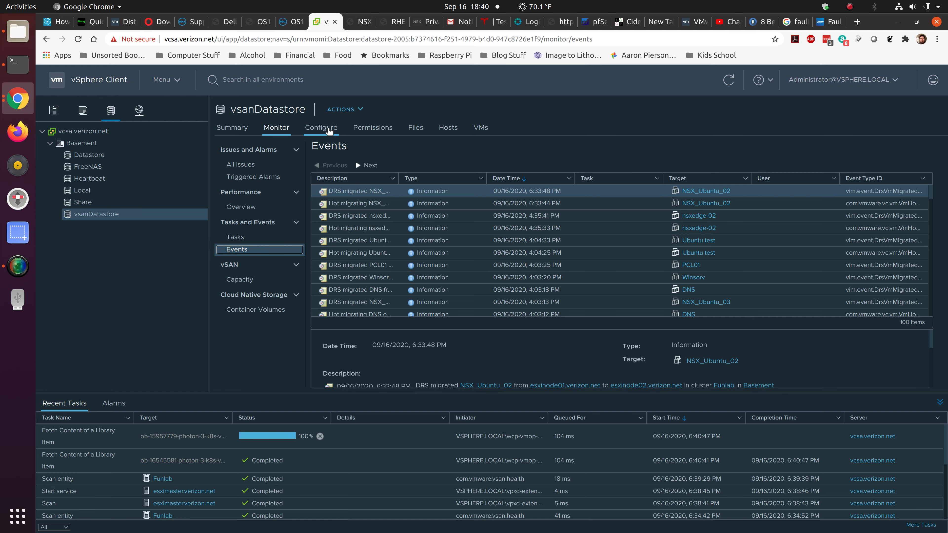
# Review the datastore's alarm definitions with Datastore capability alarm selected, plus its general properties, hardware acceleration and permissions.
pyautogui.click(327, 129)
pyautogui.click(276, 148)
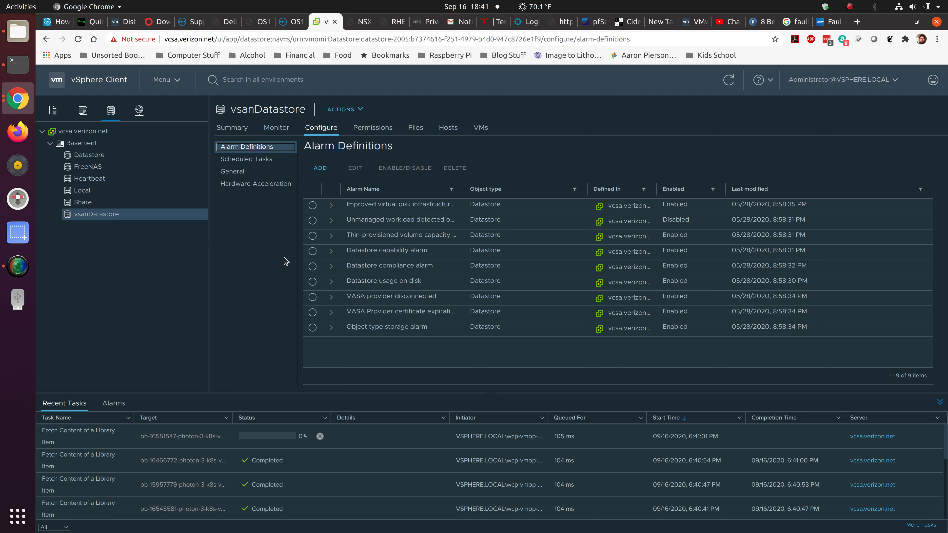
pyautogui.click(312, 251)
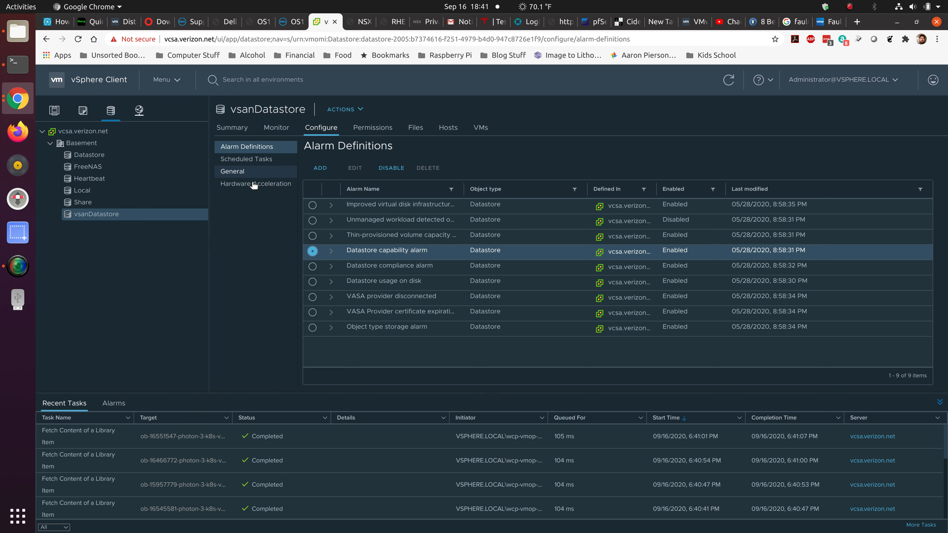
pyautogui.click(250, 172)
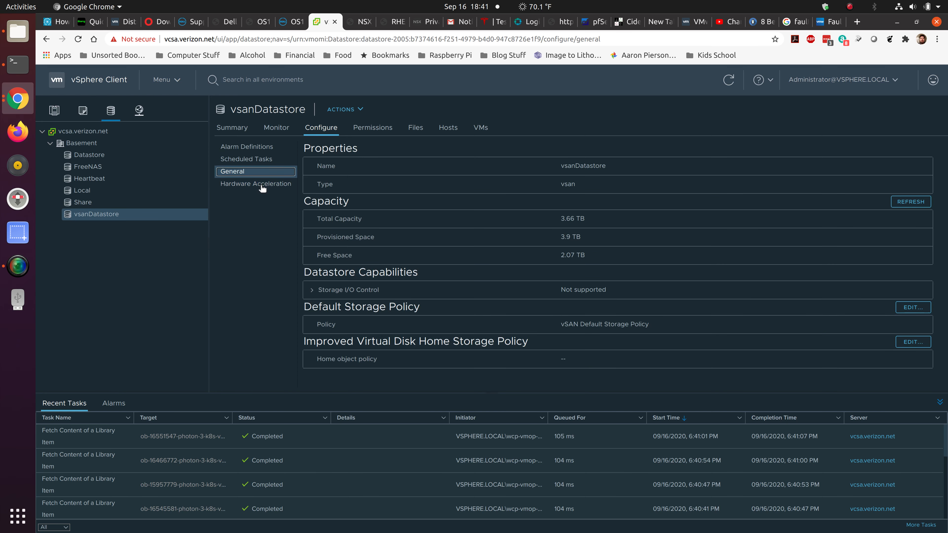
pyautogui.click(262, 187)
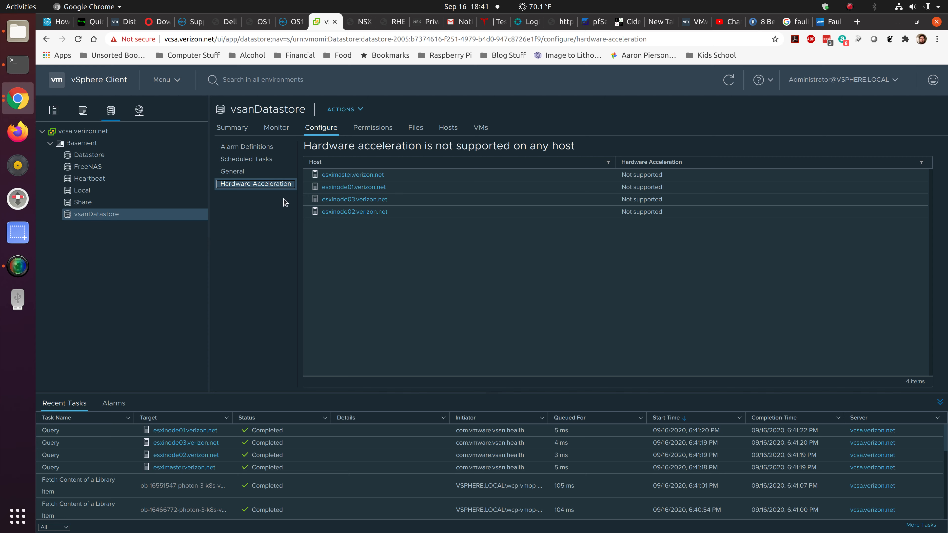
pyautogui.click(387, 129)
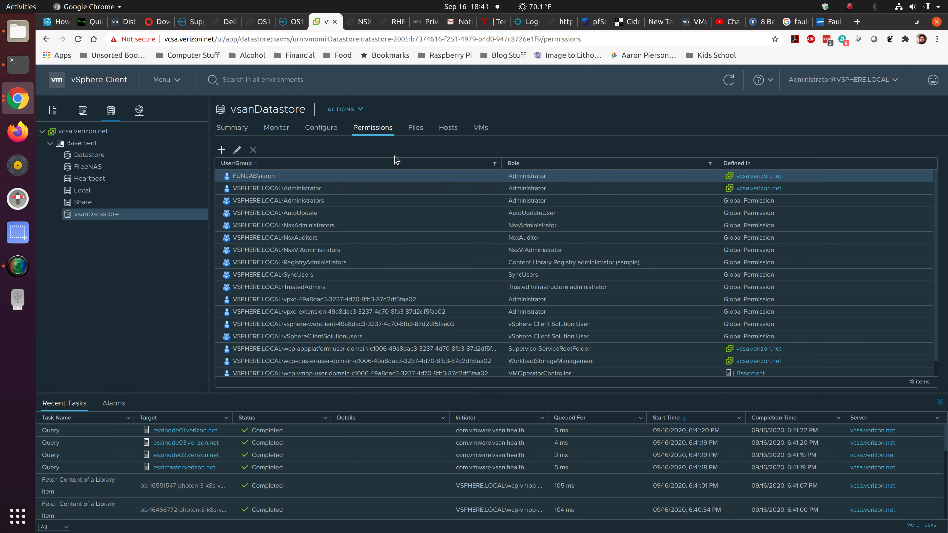
# Browse the datastore's files, expanding both contentlib folders and viewing the contents of subfolders 23731b0a-ac73-49ef-af3a-7b0fd3ffd5dc and 5392d1fc-ba31-48c8-8c27-d9447e2e89f9.
pyautogui.click(418, 133)
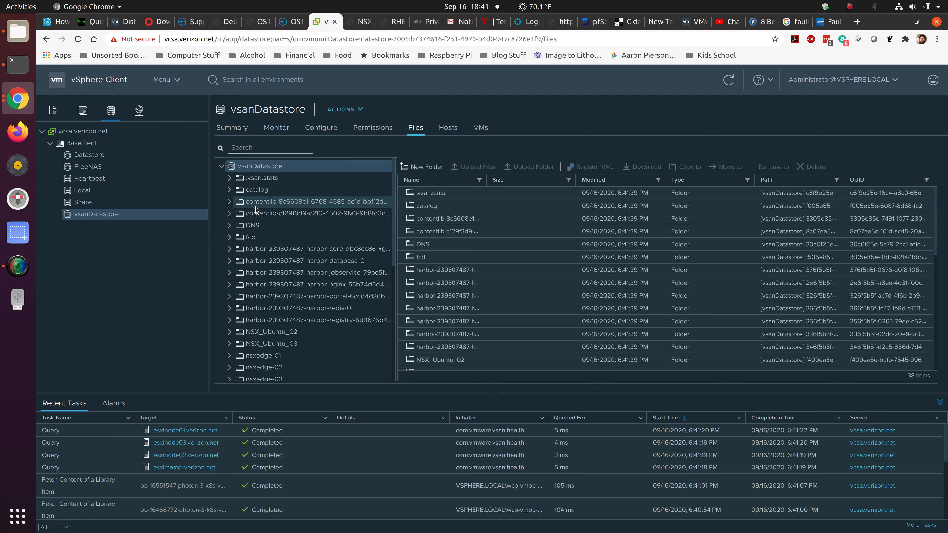
pyautogui.click(230, 202)
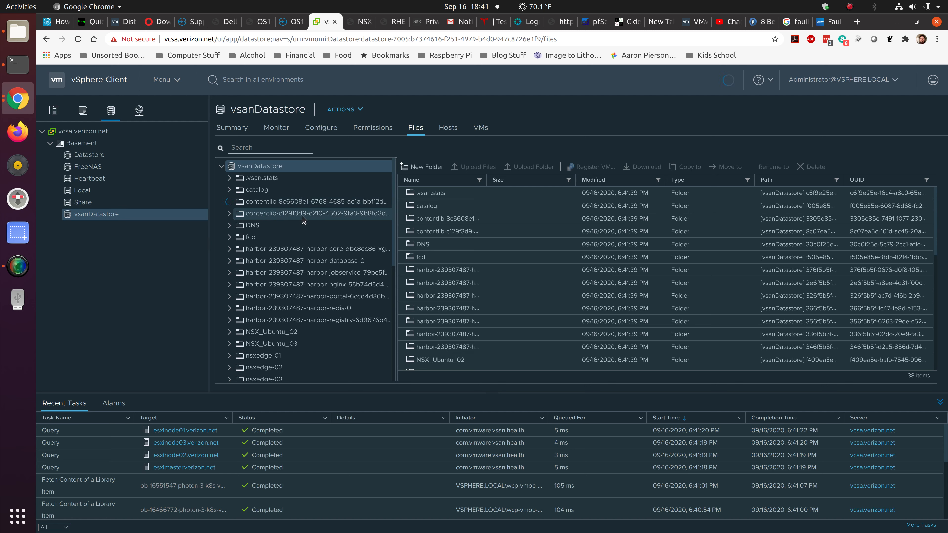
pyautogui.click(296, 225)
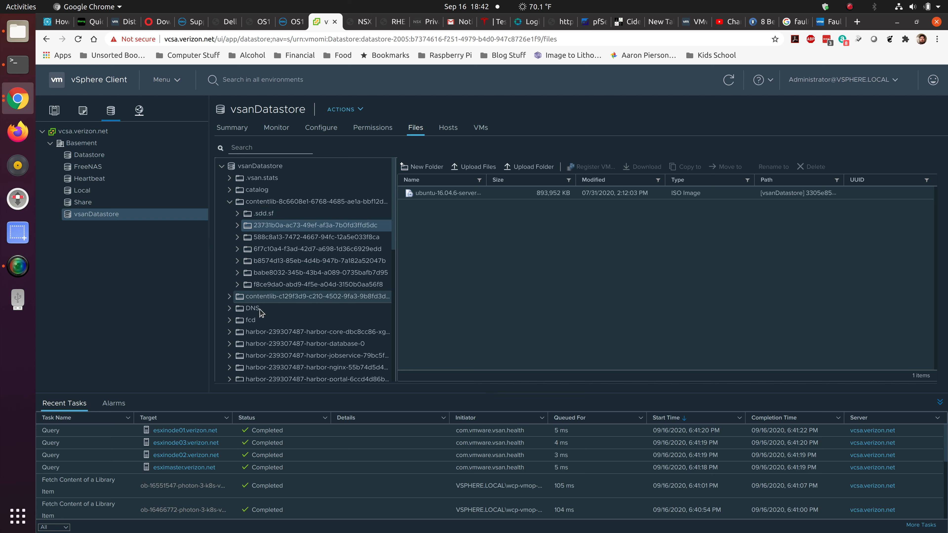
pyautogui.click(229, 298)
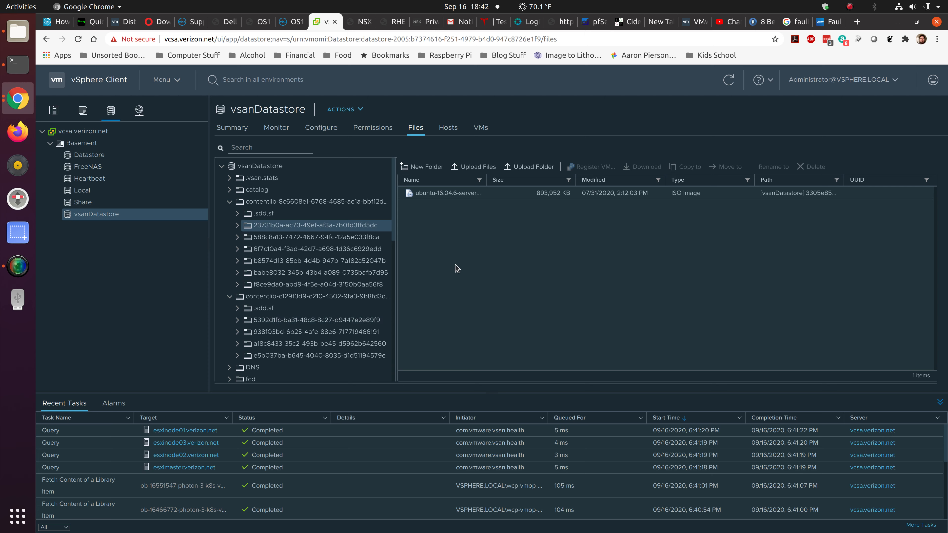
pyautogui.click(346, 323)
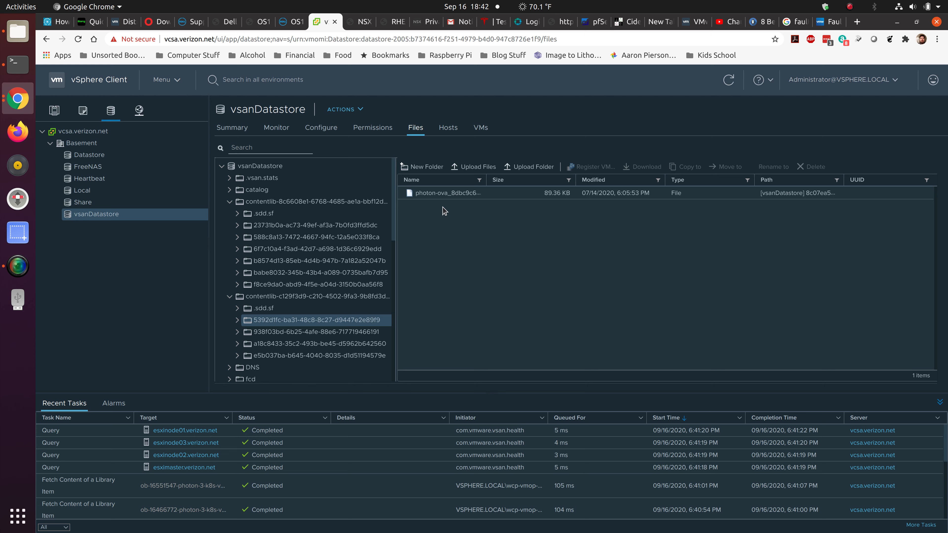
# View the hosts attached to the vsanDatastore and look through its full list of virtual machines.
pyautogui.click(451, 129)
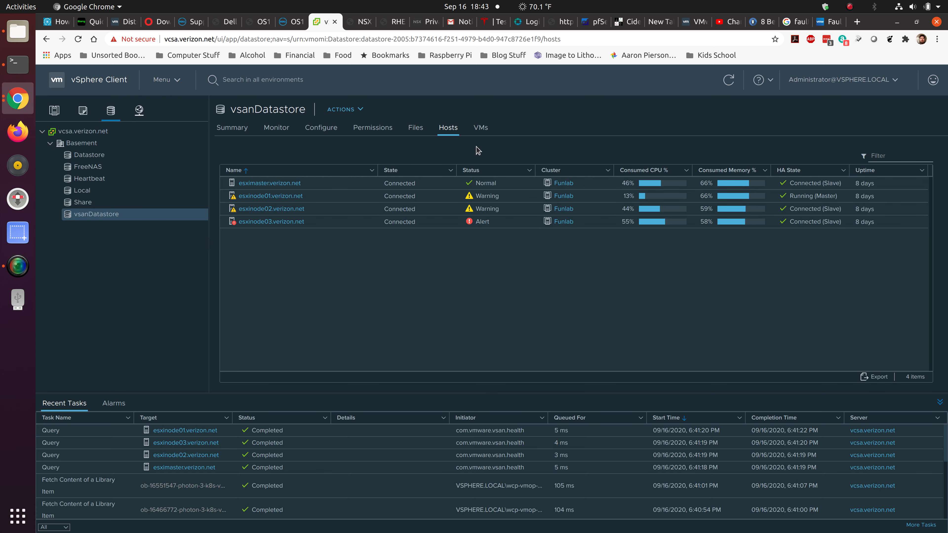
pyautogui.click(480, 132)
pyautogui.scroll(-4, 393, 250)
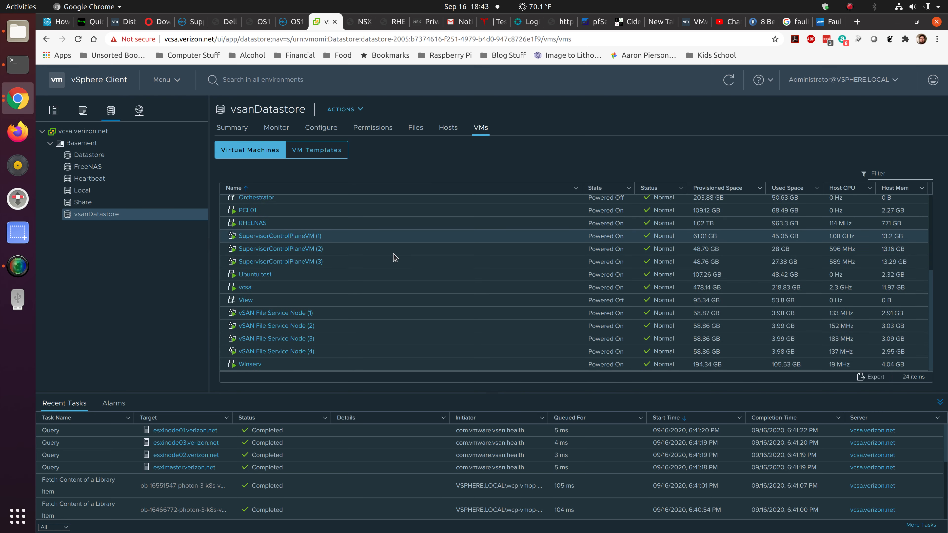
pyautogui.scroll(5, 395, 263)
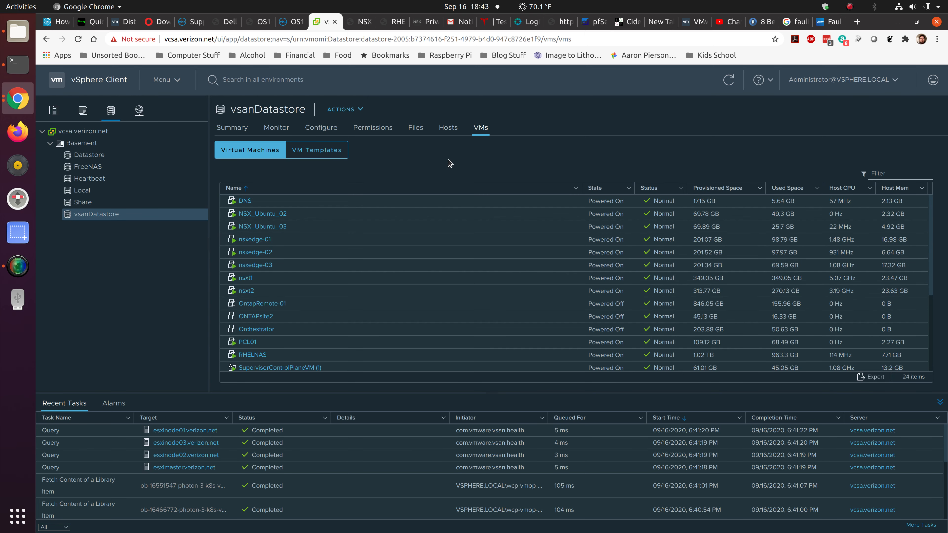
# Open the summary of vSAN File Service Node (1) under the Funlab cluster's ESX Agents.
pyautogui.click(55, 111)
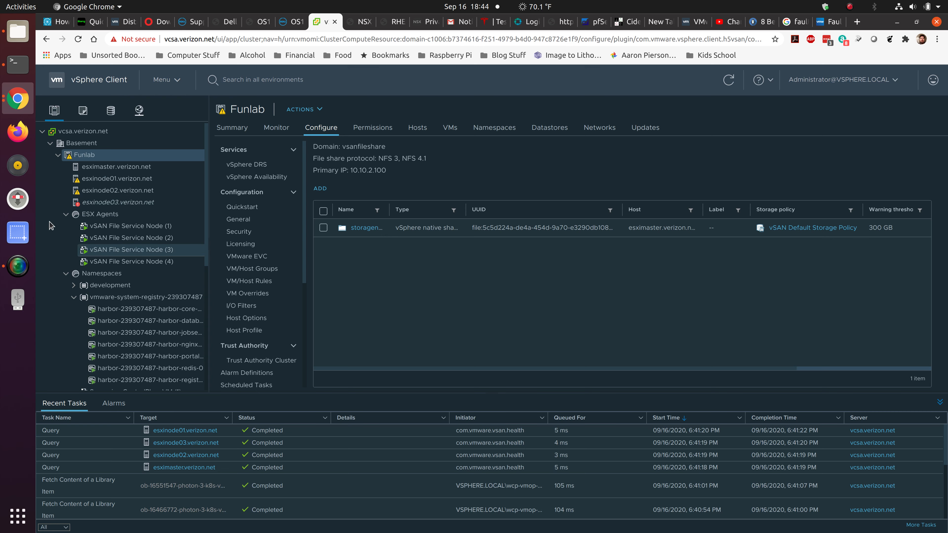
pyautogui.click(118, 227)
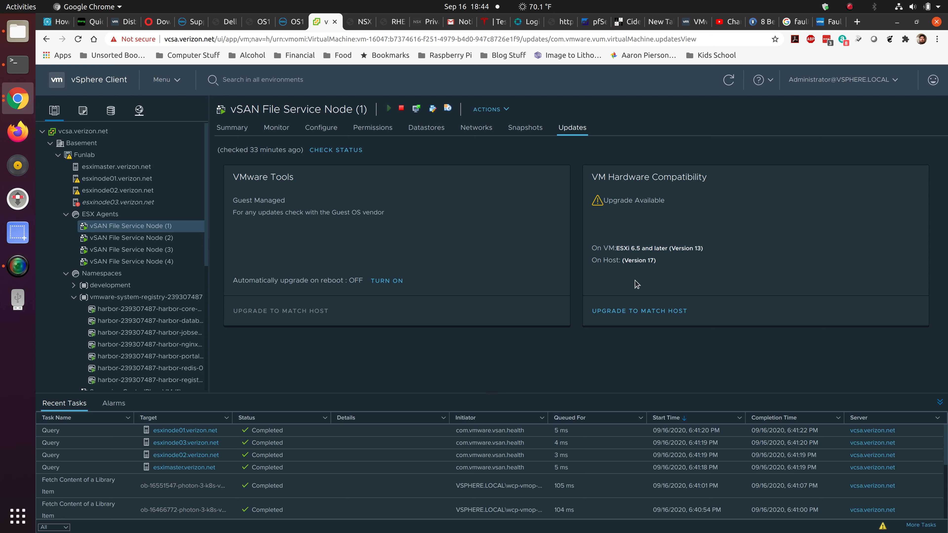
pyautogui.click(235, 134)
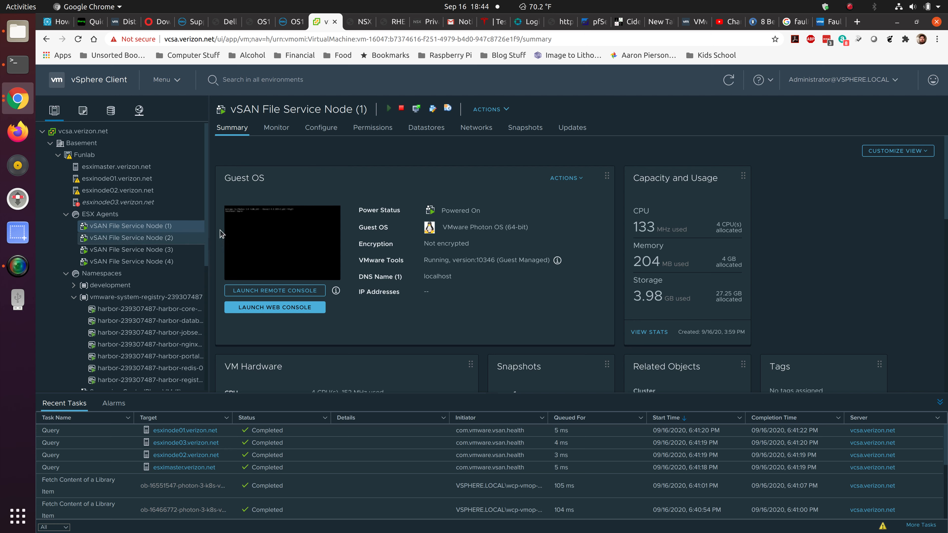
# View the virtual hardware settings of vSAN File Service Node (1), proceeding past the agent-management warning, and close them without saving.
pyautogui.rightClick(144, 228)
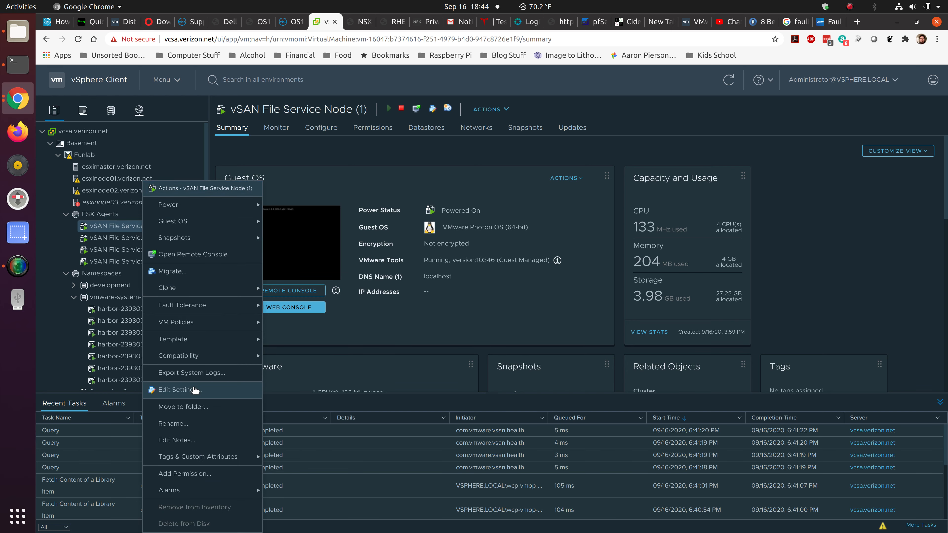
pyautogui.click(176, 390)
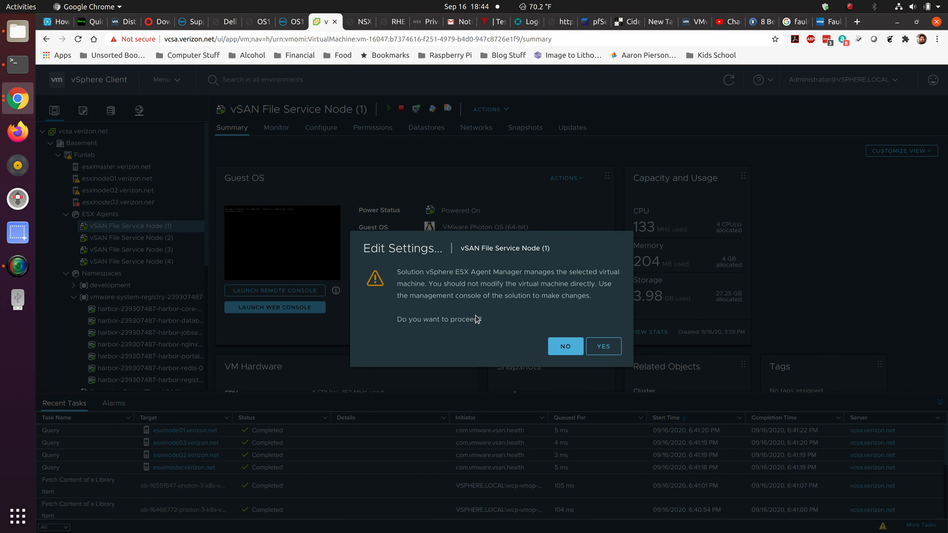
pyautogui.click(604, 347)
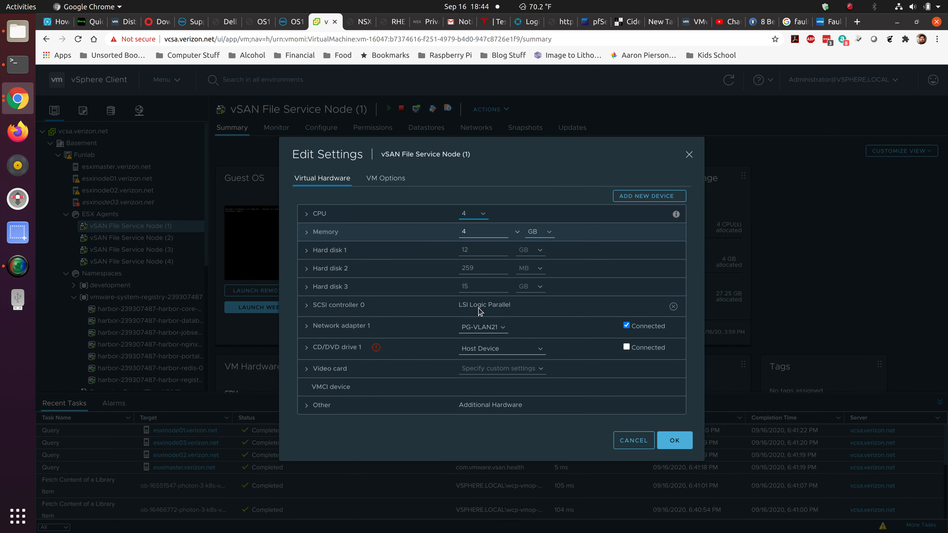
pyautogui.click(641, 444)
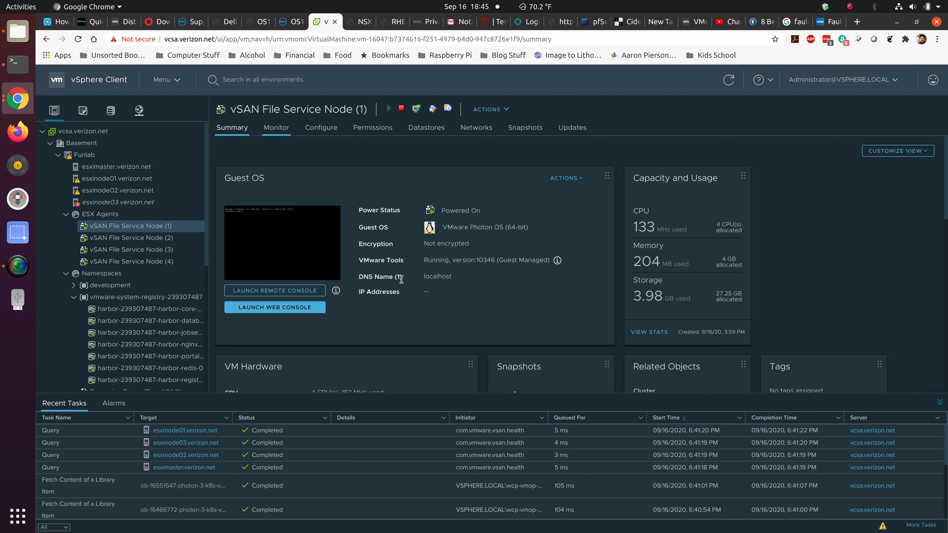
# Read through the node's summary, including its VM hardware, snapshots, related objects, storage policies and vSphere HA details.
pyautogui.scroll(-6, 416, 291)
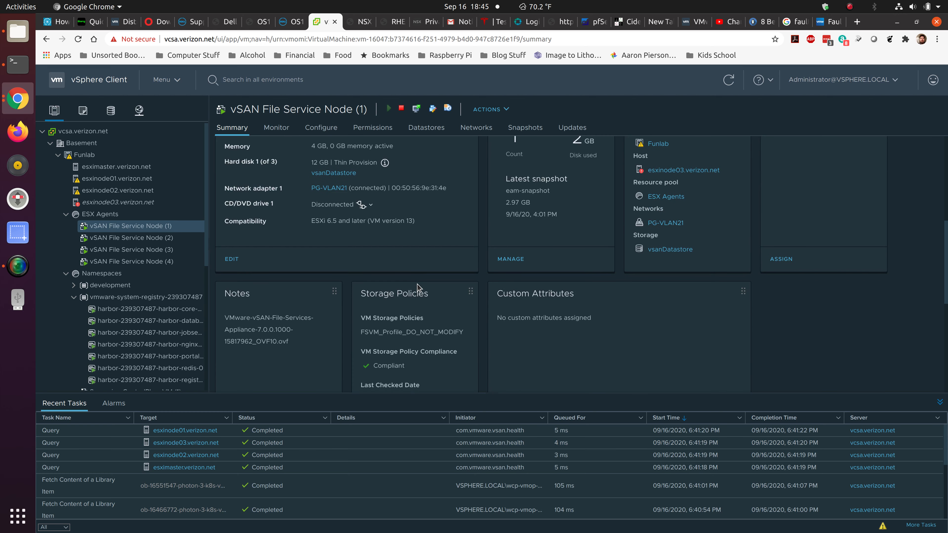
pyautogui.scroll(-6, 417, 287)
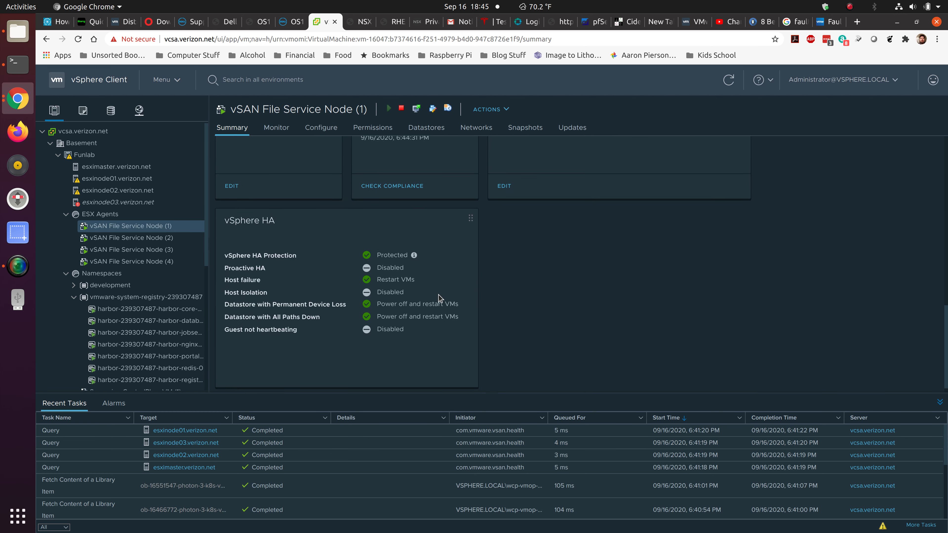
pyautogui.scroll(5, 438, 298)
pyautogui.scroll(5, 434, 314)
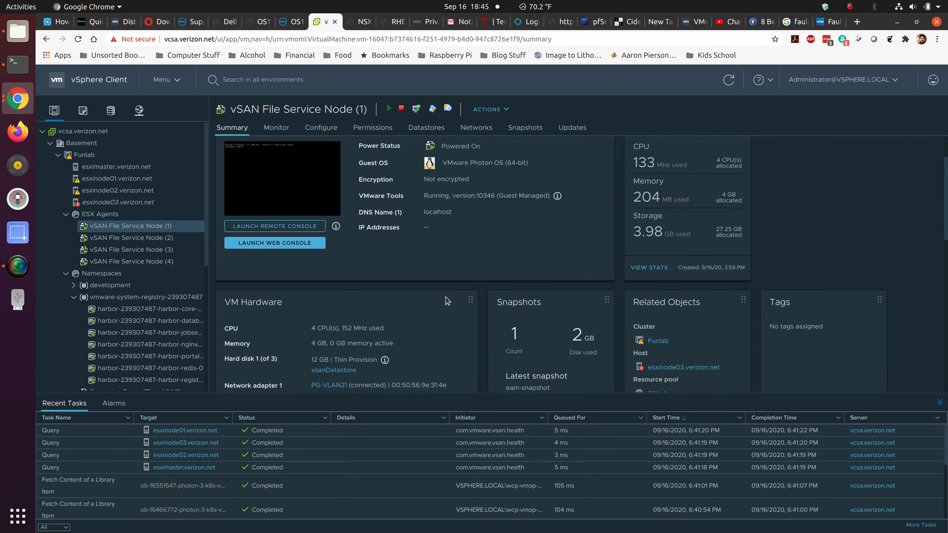
pyautogui.scroll(2, 447, 300)
# Review the file service node's issues, triggered alarms, performance overview and advanced performance chart.
pyautogui.click(276, 128)
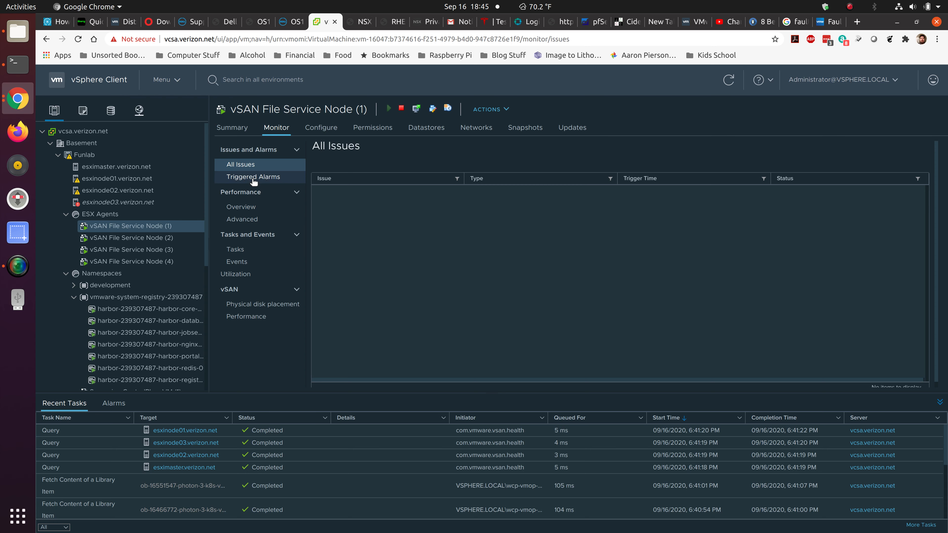
pyautogui.click(268, 178)
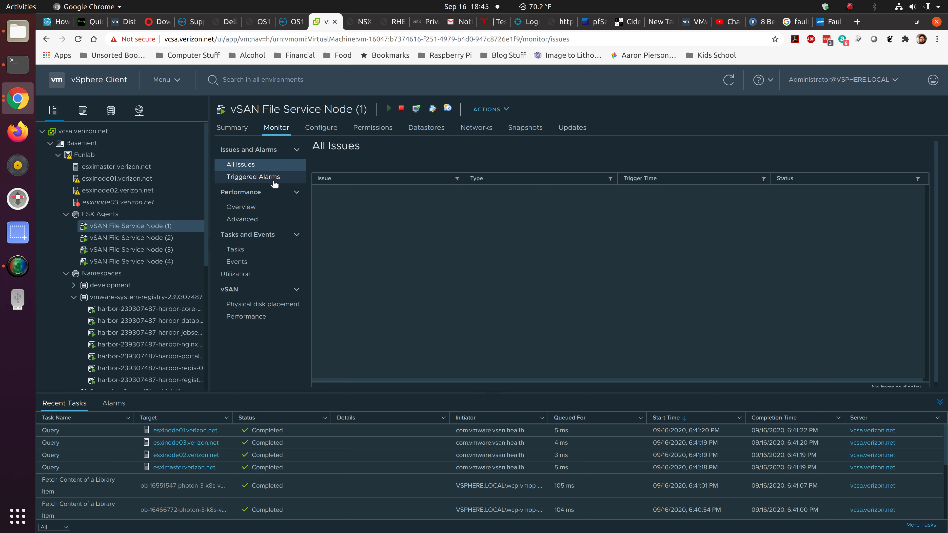
pyautogui.click(244, 208)
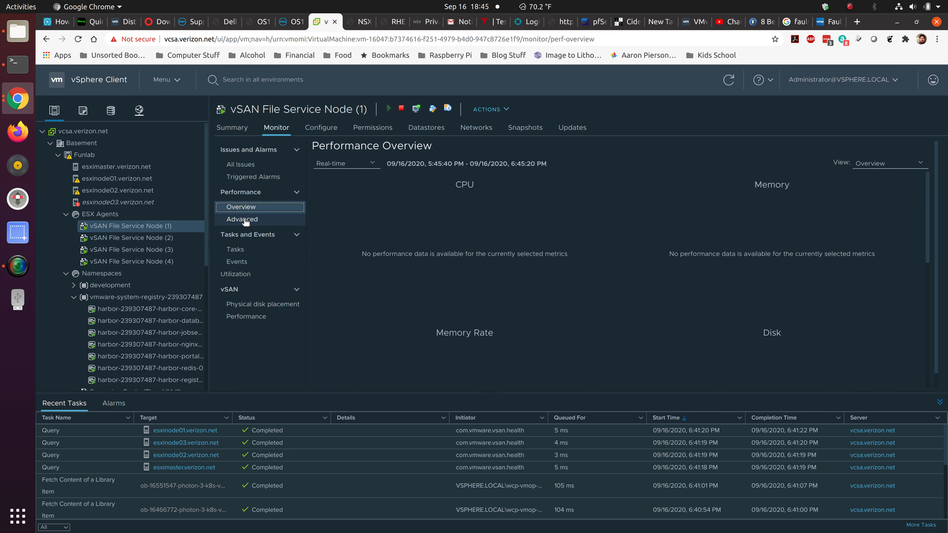
pyautogui.click(245, 220)
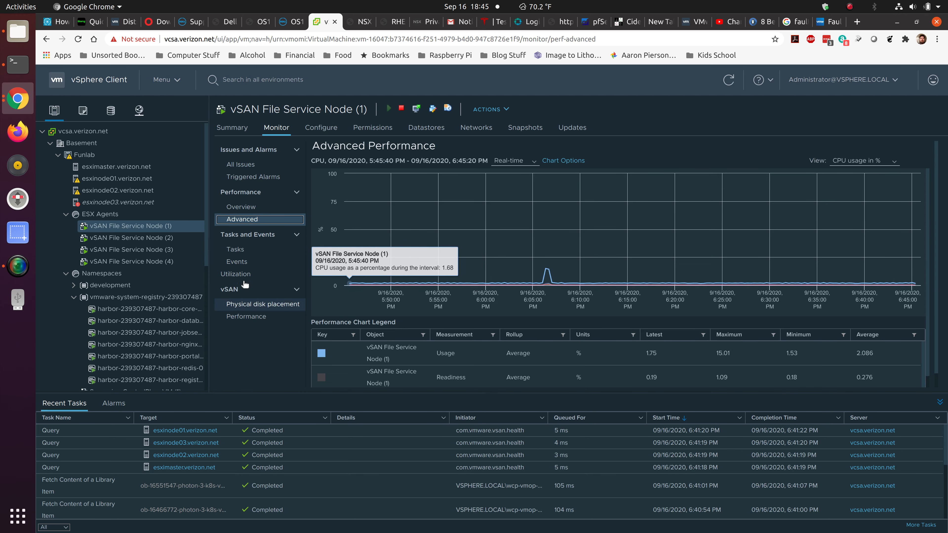
# Examine the node's vSAN performance metrics for the VM and for virtual disk Hard disk 1, plus its physical disk placement.
pyautogui.click(247, 317)
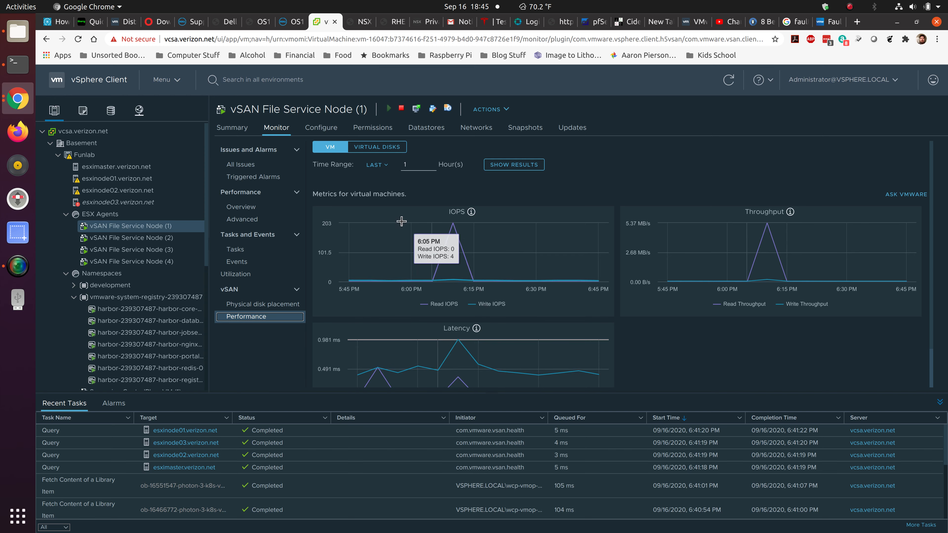
pyautogui.click(376, 150)
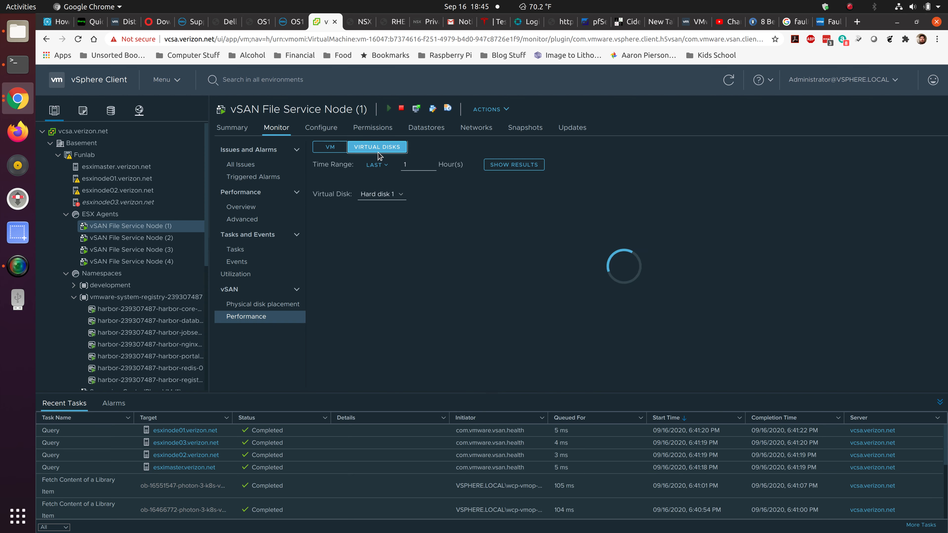
pyautogui.scroll(-5, 560, 284)
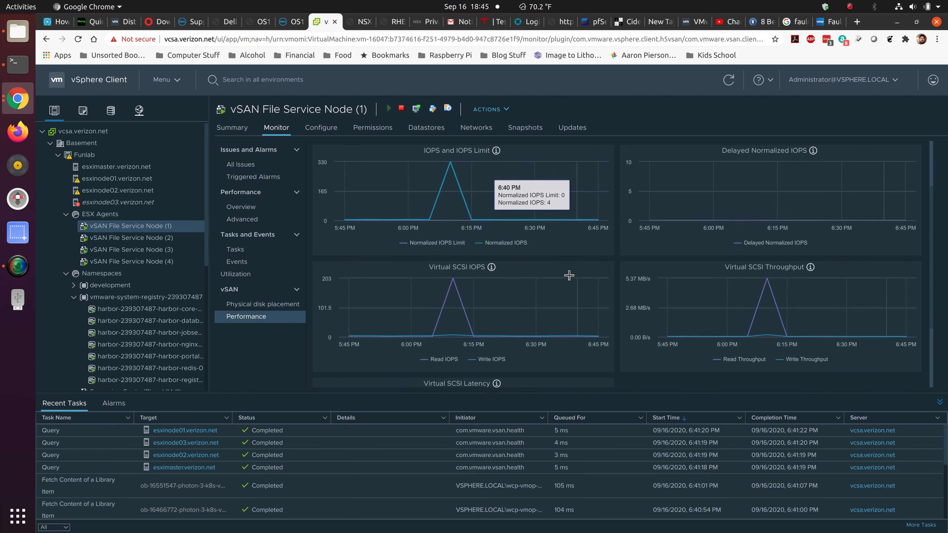
pyautogui.scroll(5, 570, 279)
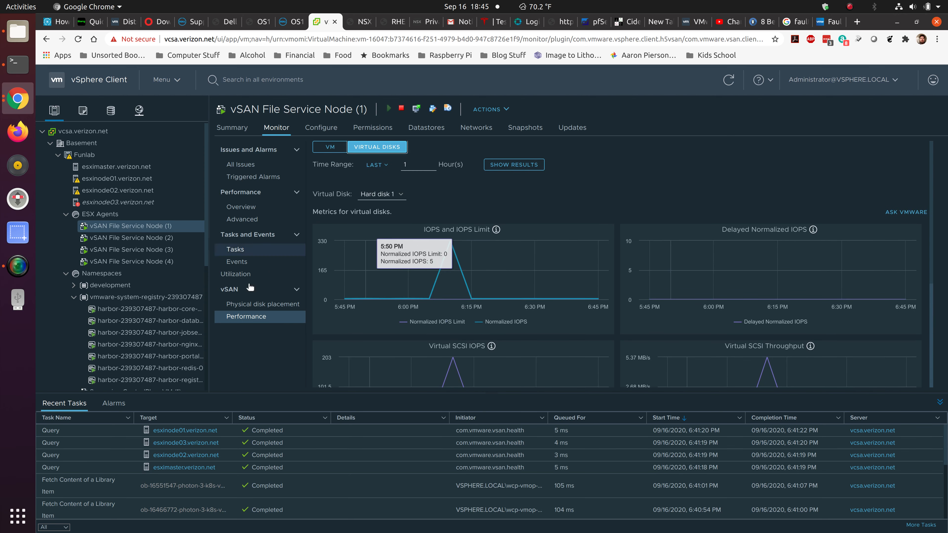
pyautogui.click(258, 305)
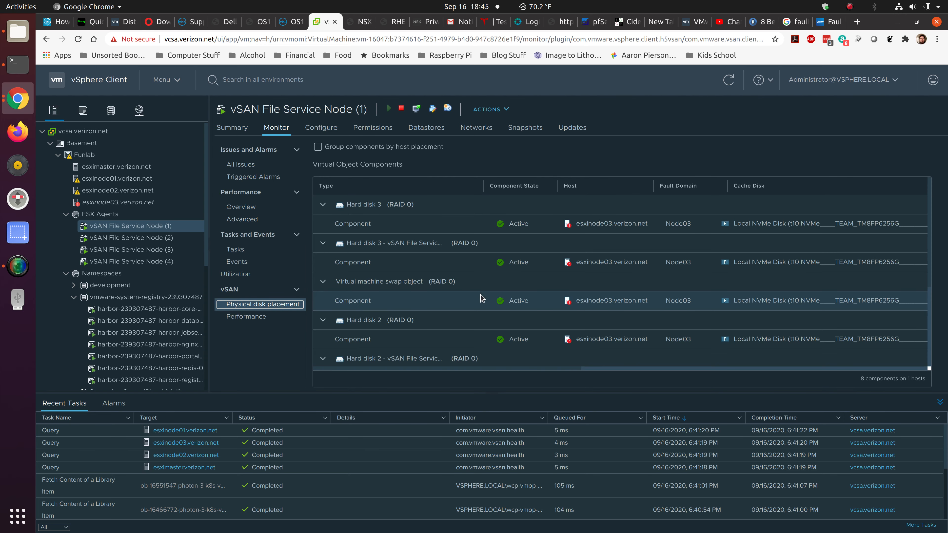
pyautogui.scroll(-3, 481, 298)
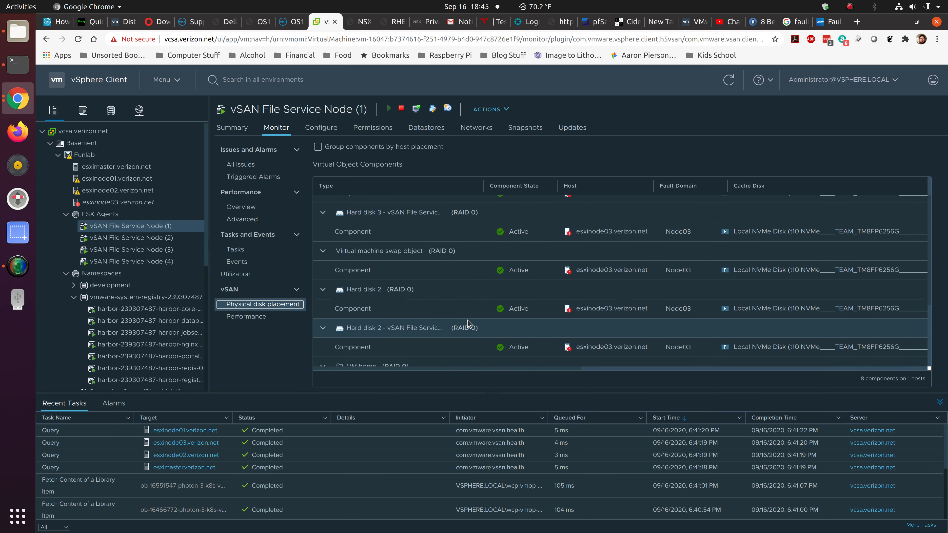
pyautogui.scroll(2, 467, 323)
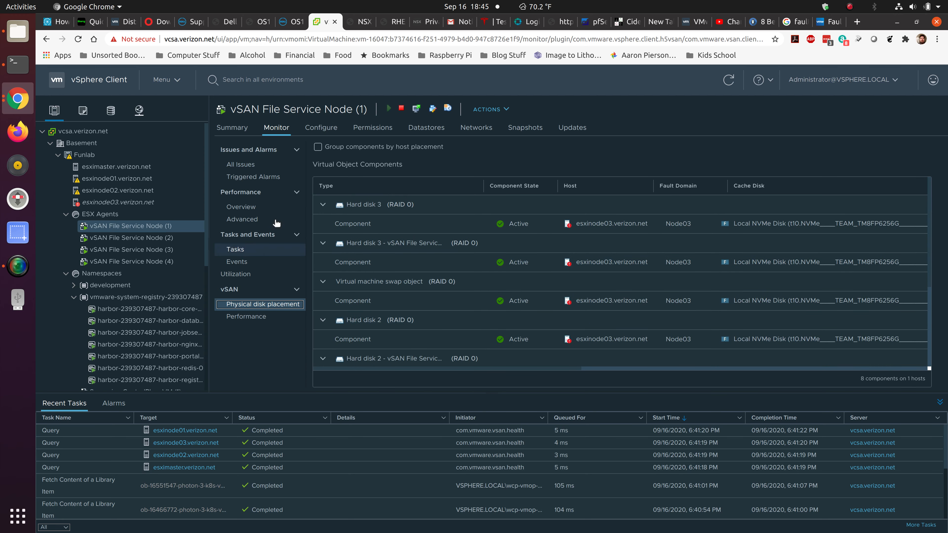
# Review the node's VM SDRS rules, alarm definitions, storage policies and guest user mappings.
pyautogui.click(321, 128)
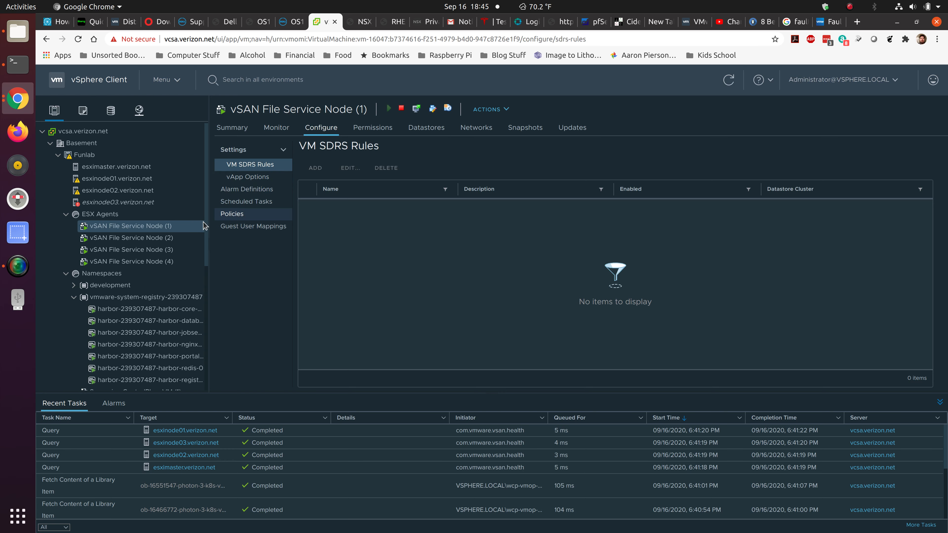
pyautogui.click(252, 190)
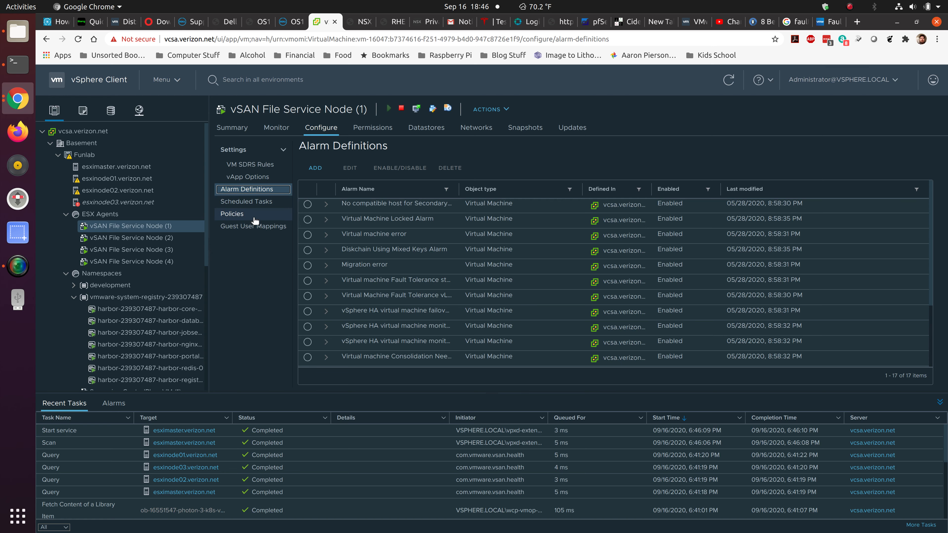
pyautogui.click(255, 215)
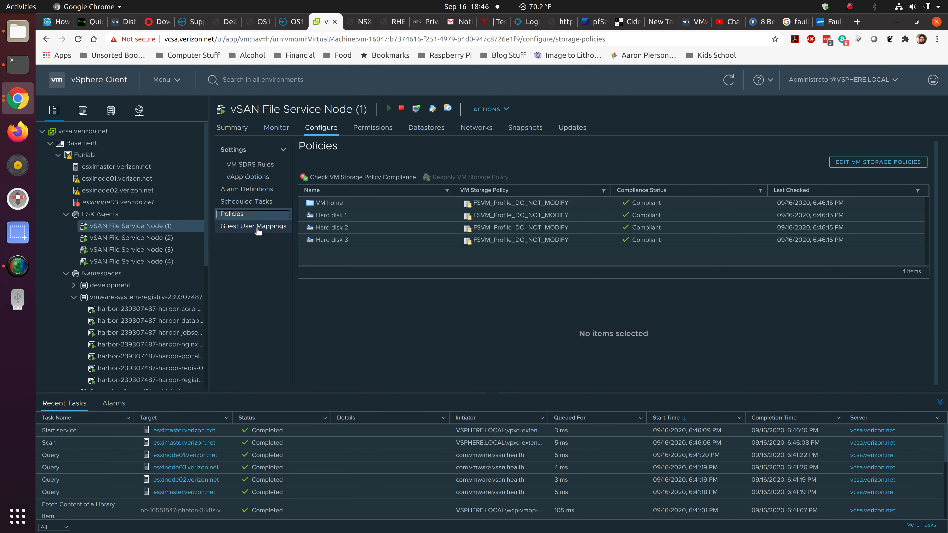
pyautogui.click(258, 229)
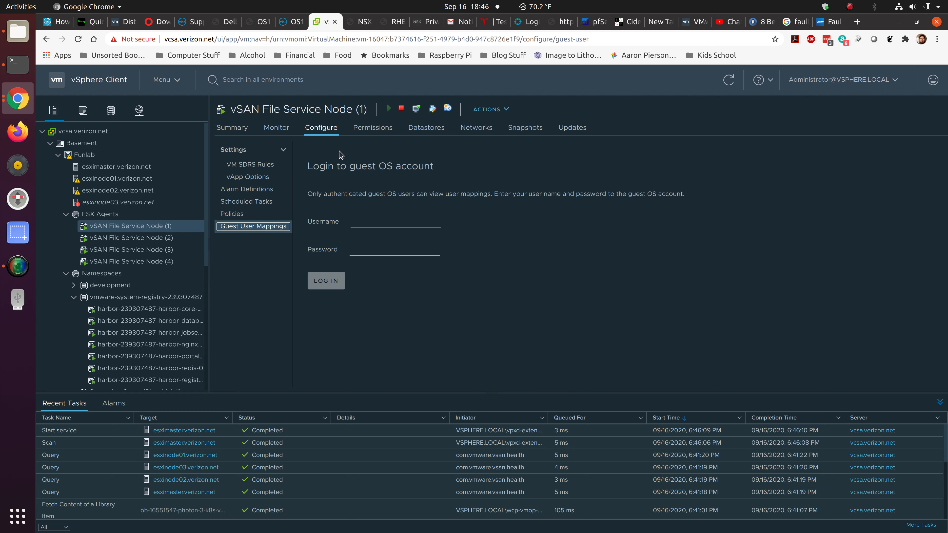
# Look through the node's permissions, datastores, networks, snapshots and available updates.
pyautogui.click(375, 129)
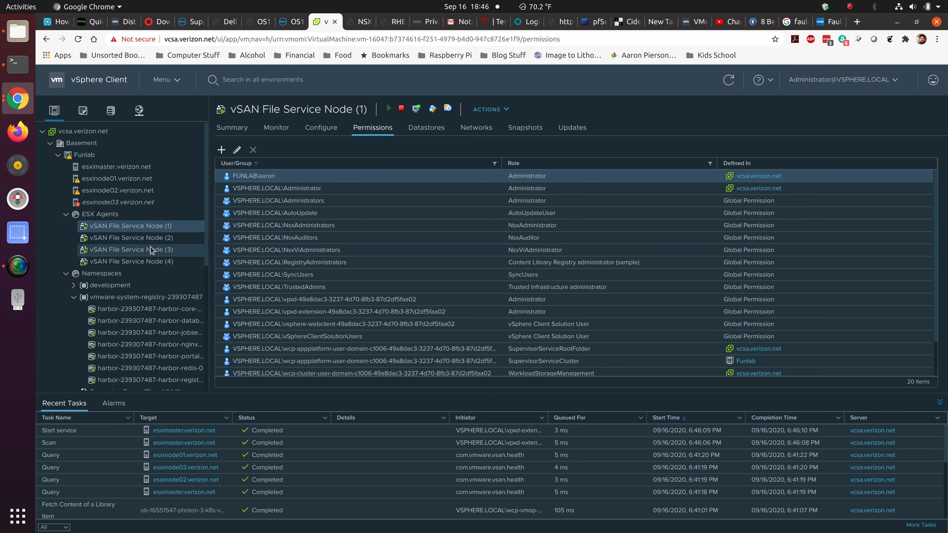
pyautogui.click(431, 134)
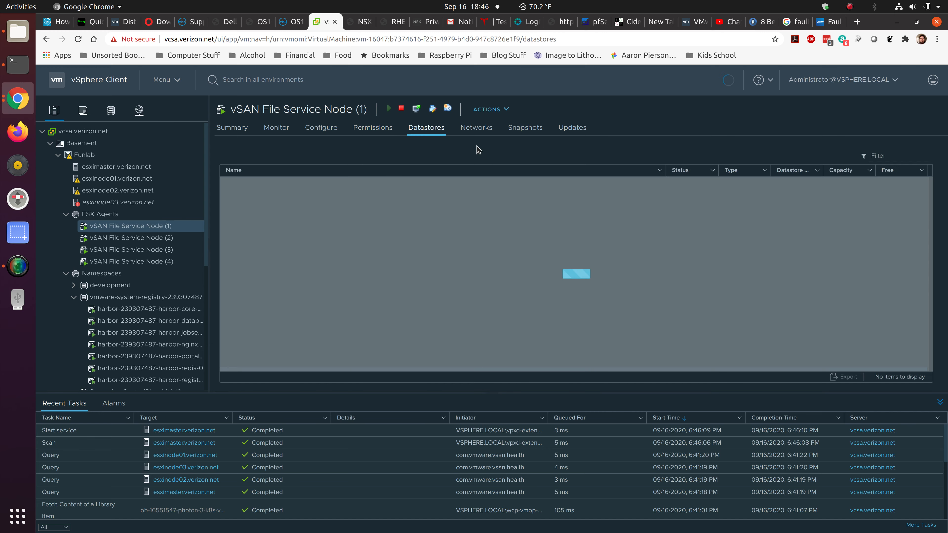
pyautogui.click(481, 132)
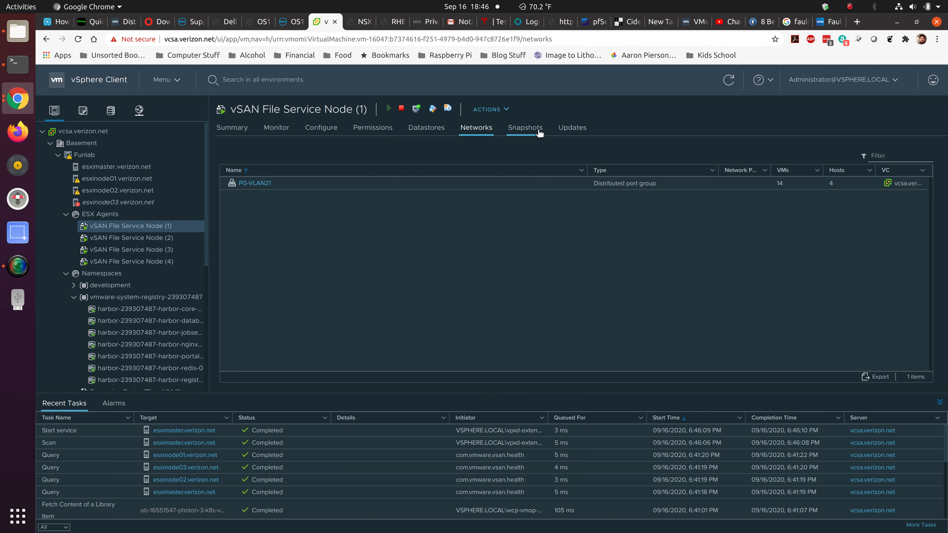
pyautogui.click(526, 128)
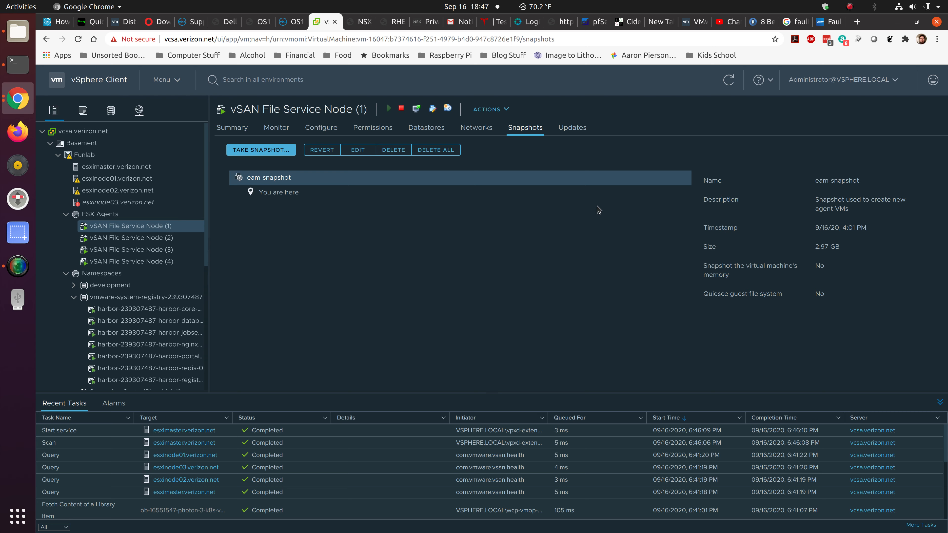
pyautogui.click(581, 131)
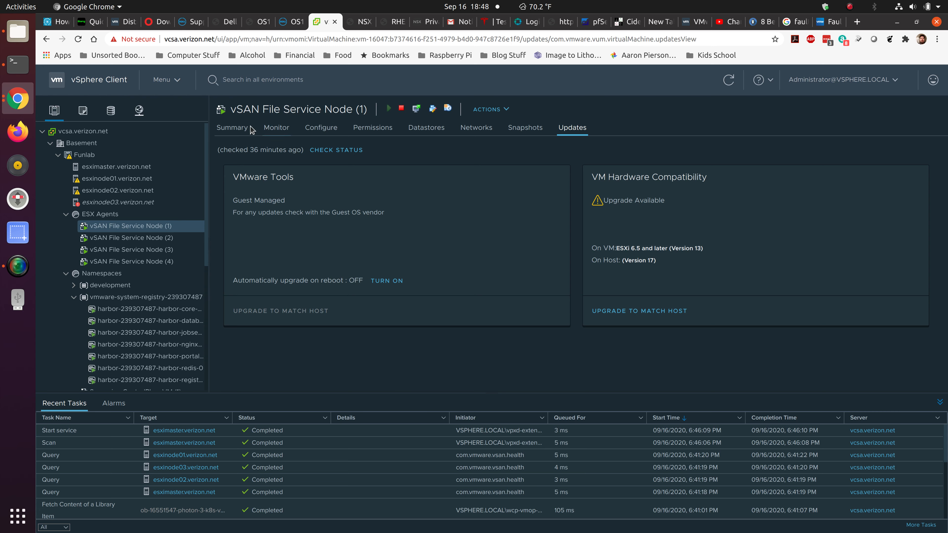
# Compare the summary of vSAN File Service Node (1) with that of SupervisorControlPlaneVM (1), returning to the file service node.
pyautogui.click(236, 128)
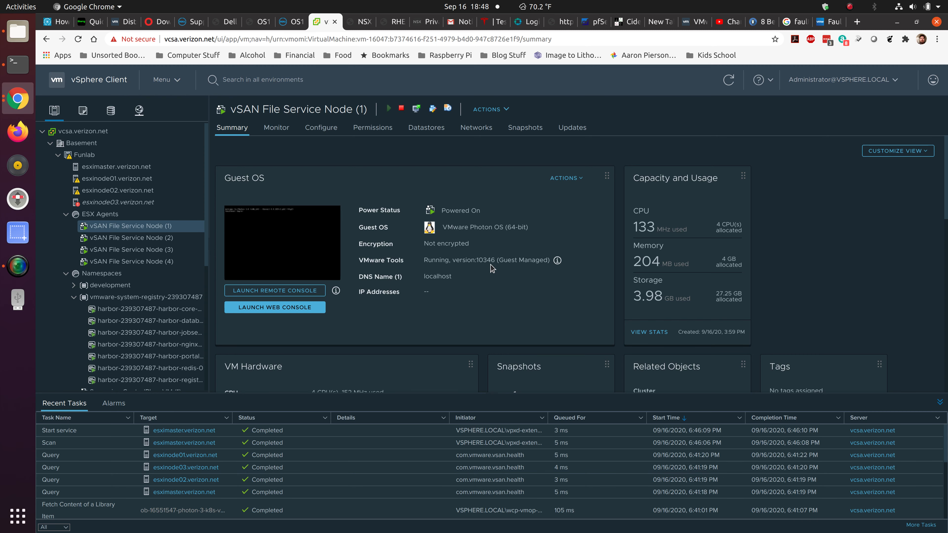
pyautogui.scroll(-4, 149, 306)
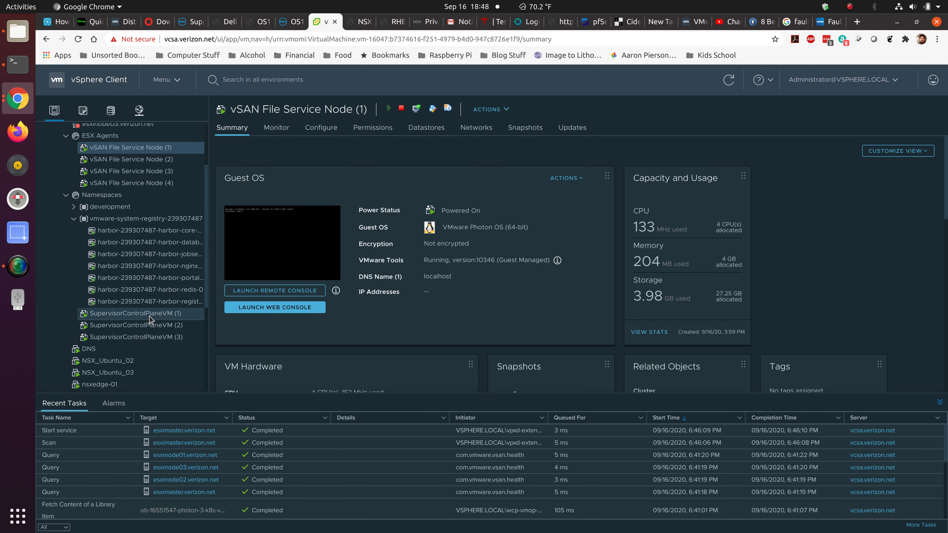
pyautogui.click(149, 316)
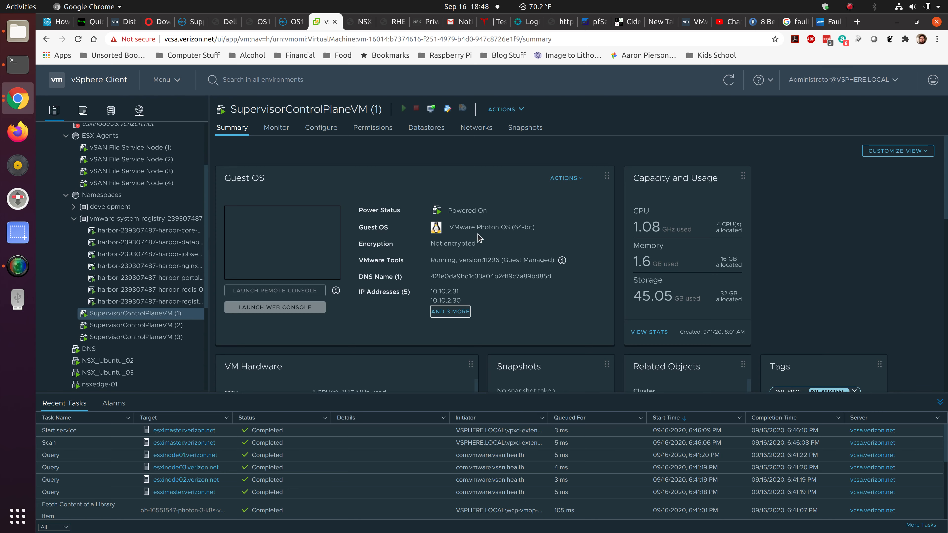
pyautogui.click(157, 150)
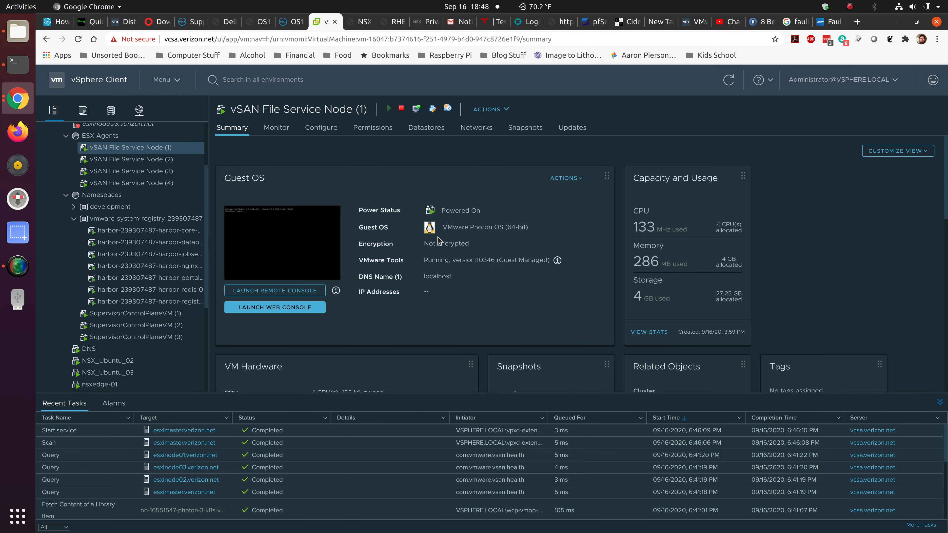